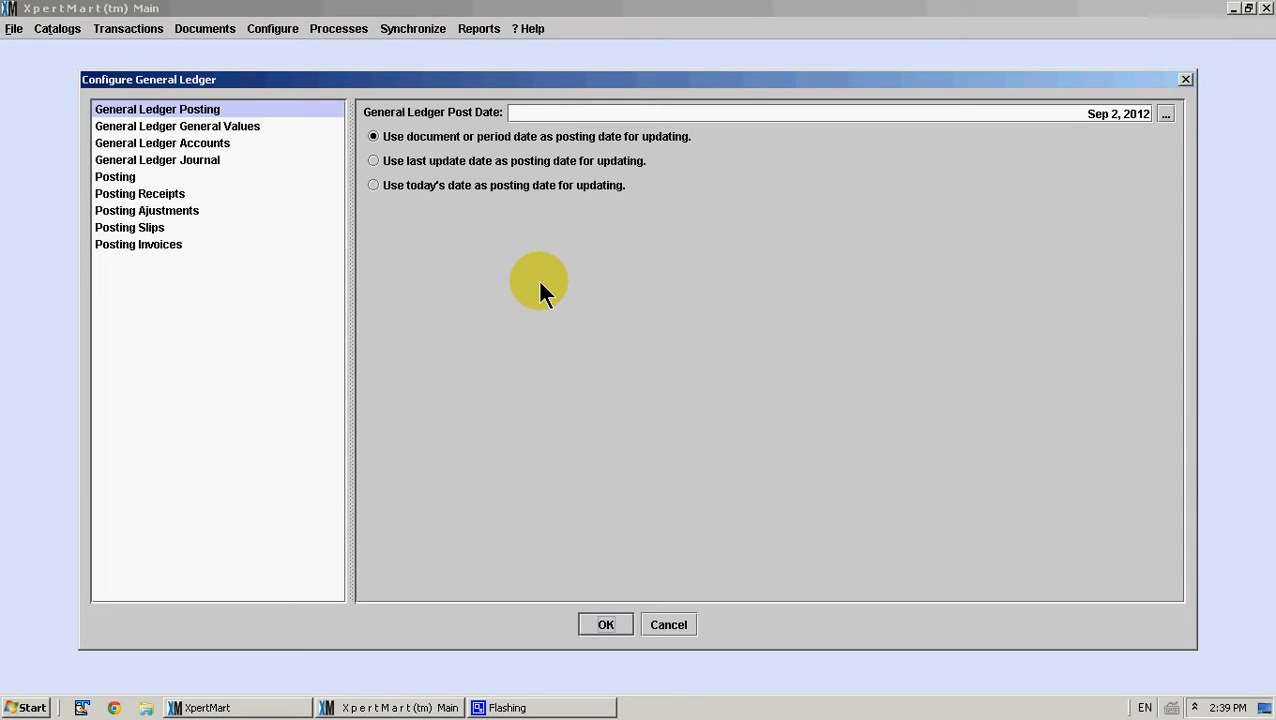
Try the last-update-date and today's-date options for general ledger posting, and return to using the document or period date.
{"action": "left_click", "coordinate": [475, 161]}
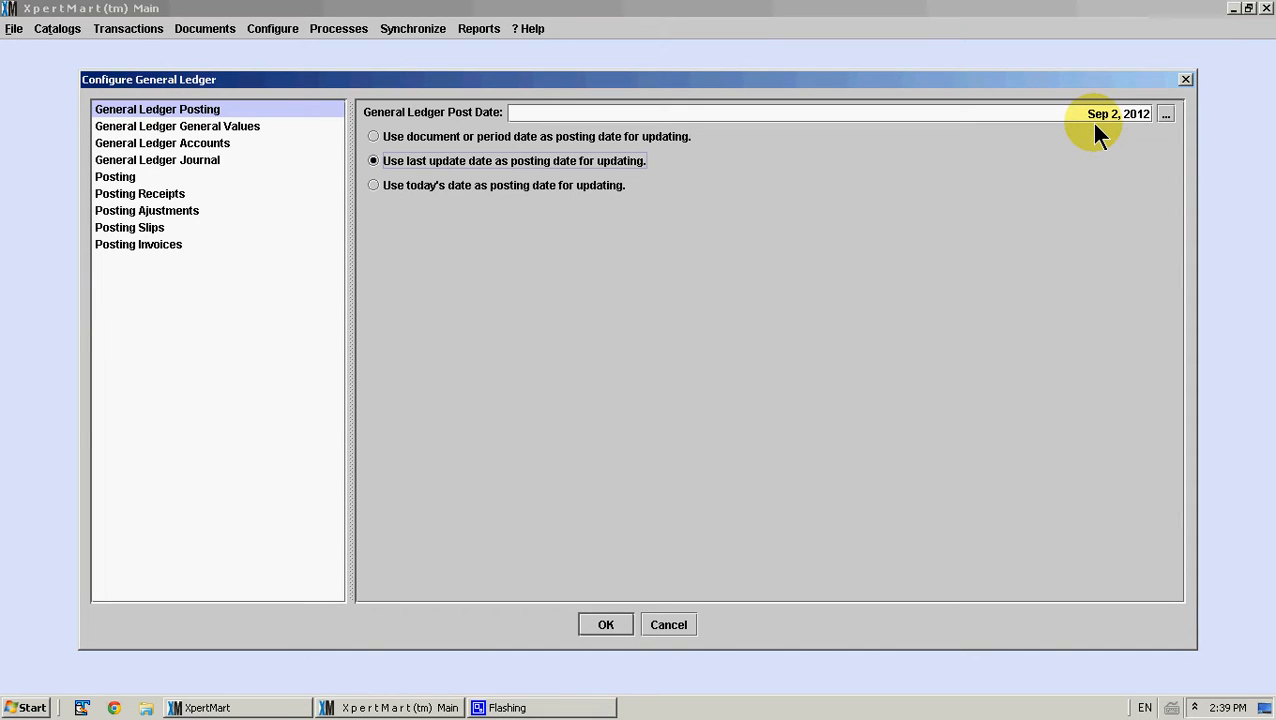
{"action": "left_click", "coordinate": [372, 186]}
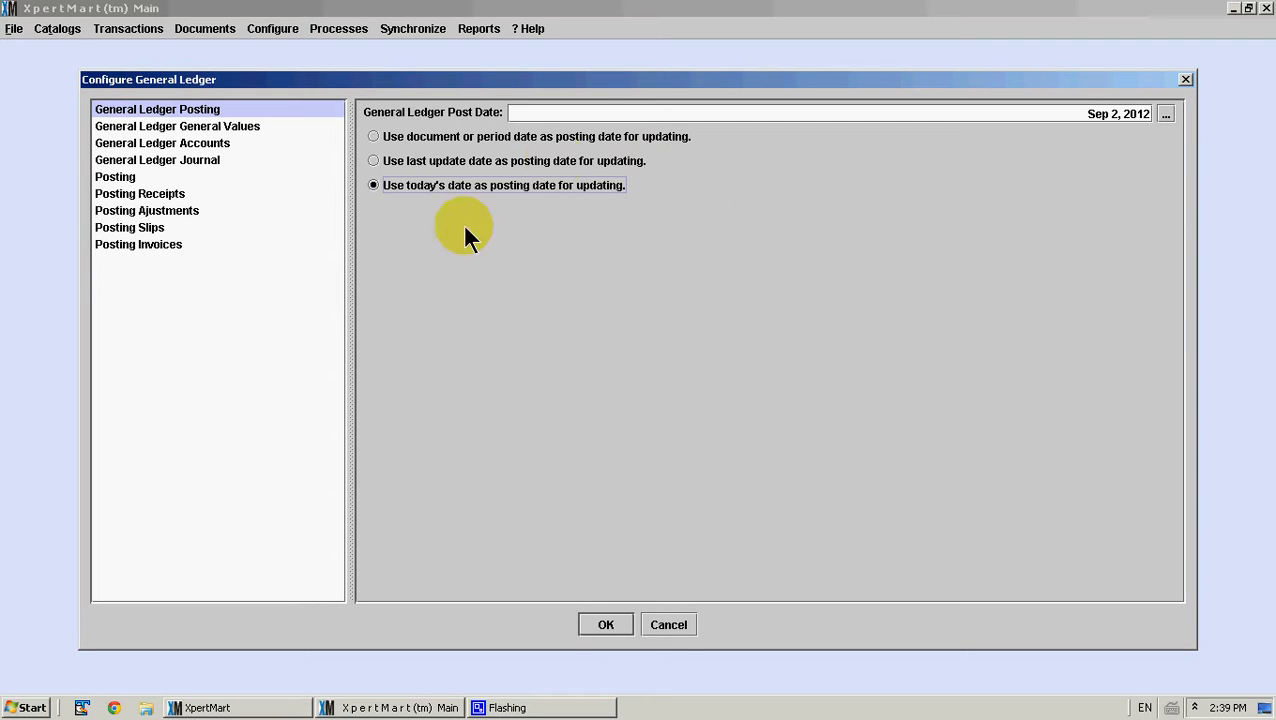
{"action": "left_click", "coordinate": [448, 137]}
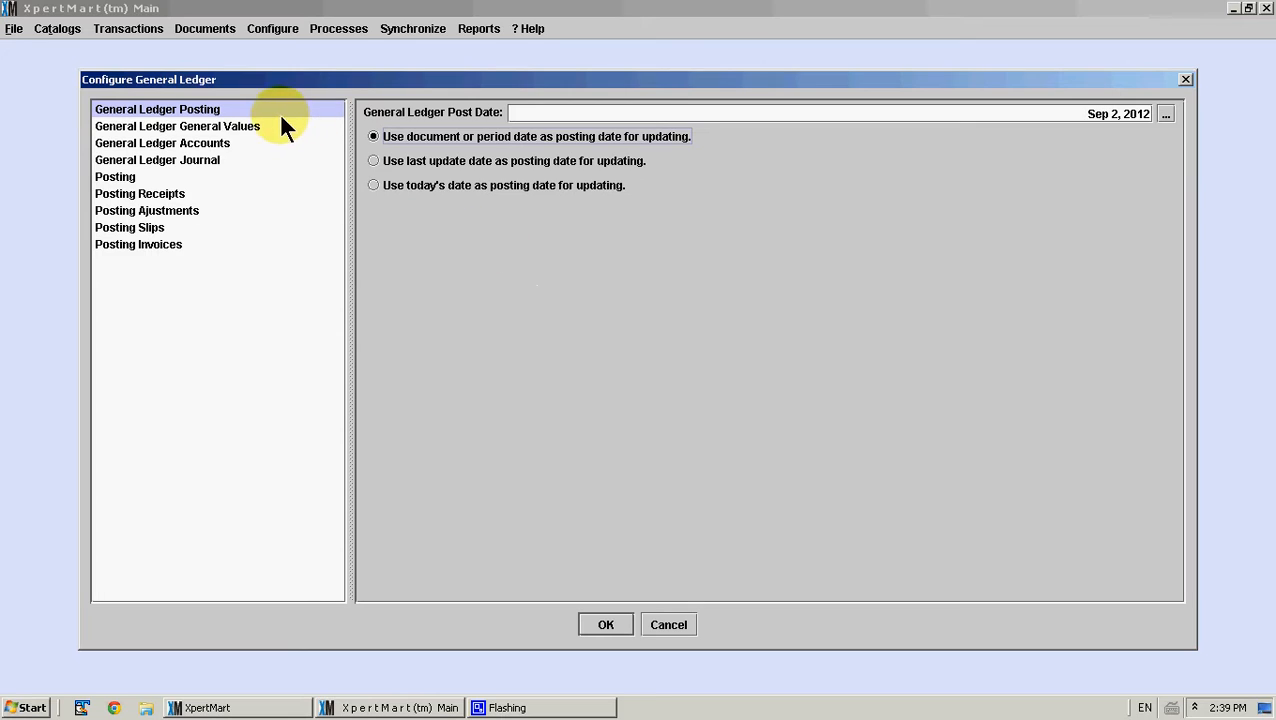
Try the general value that treats each store as a separate company, and switch it back off.
{"action": "left_click", "coordinate": [244, 128]}
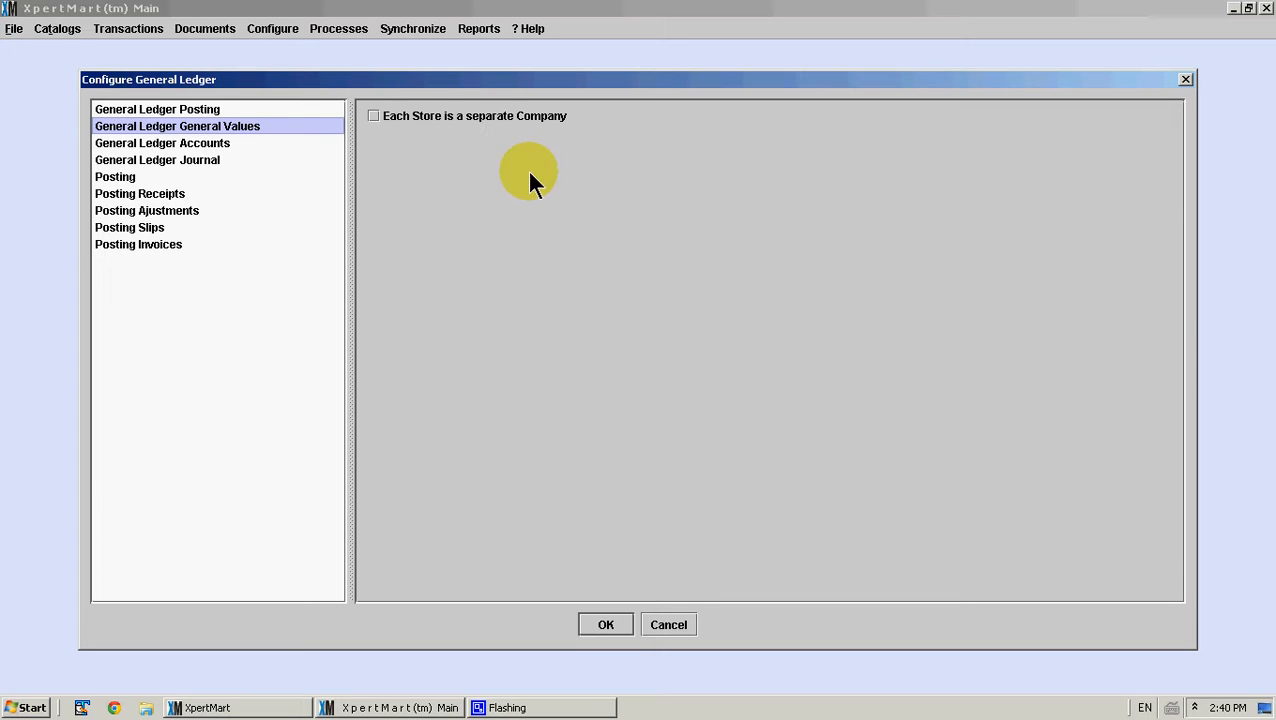
{"action": "left_click", "coordinate": [436, 120]}
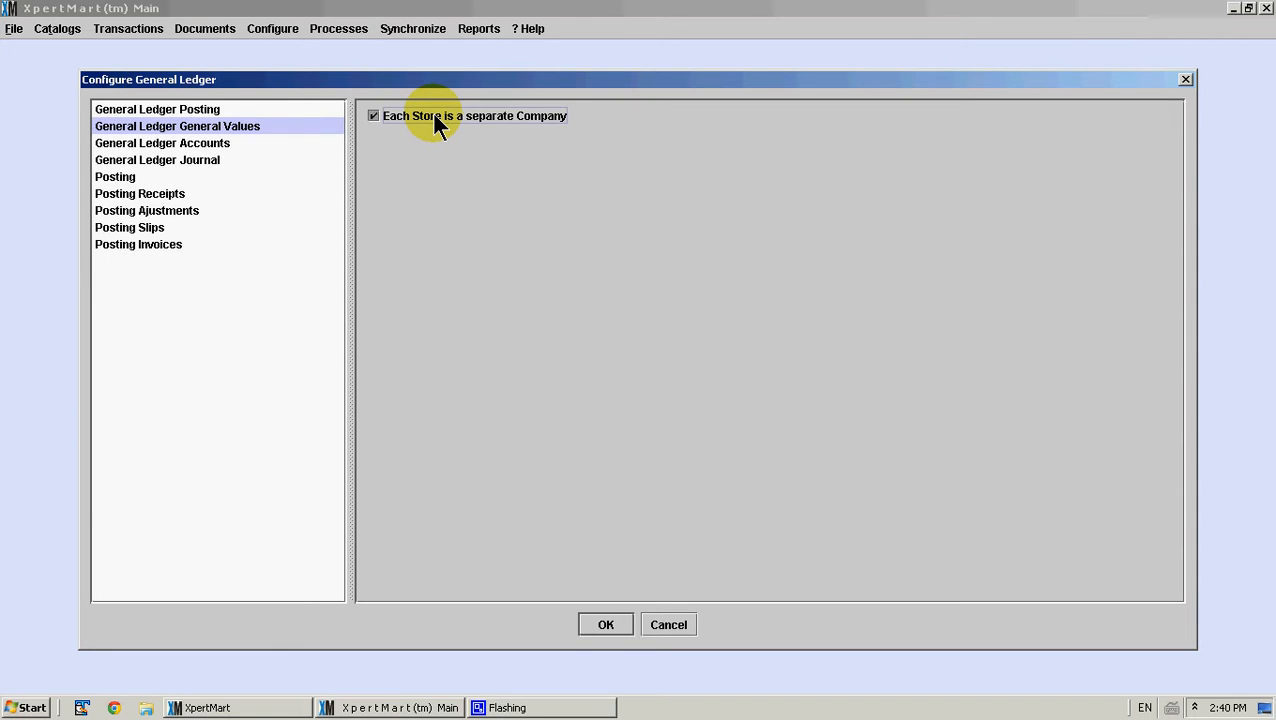
{"action": "left_click", "coordinate": [436, 120]}
{"action": "left_click", "coordinate": [436, 120]}
{"action": "left_click", "coordinate": [436, 120]}
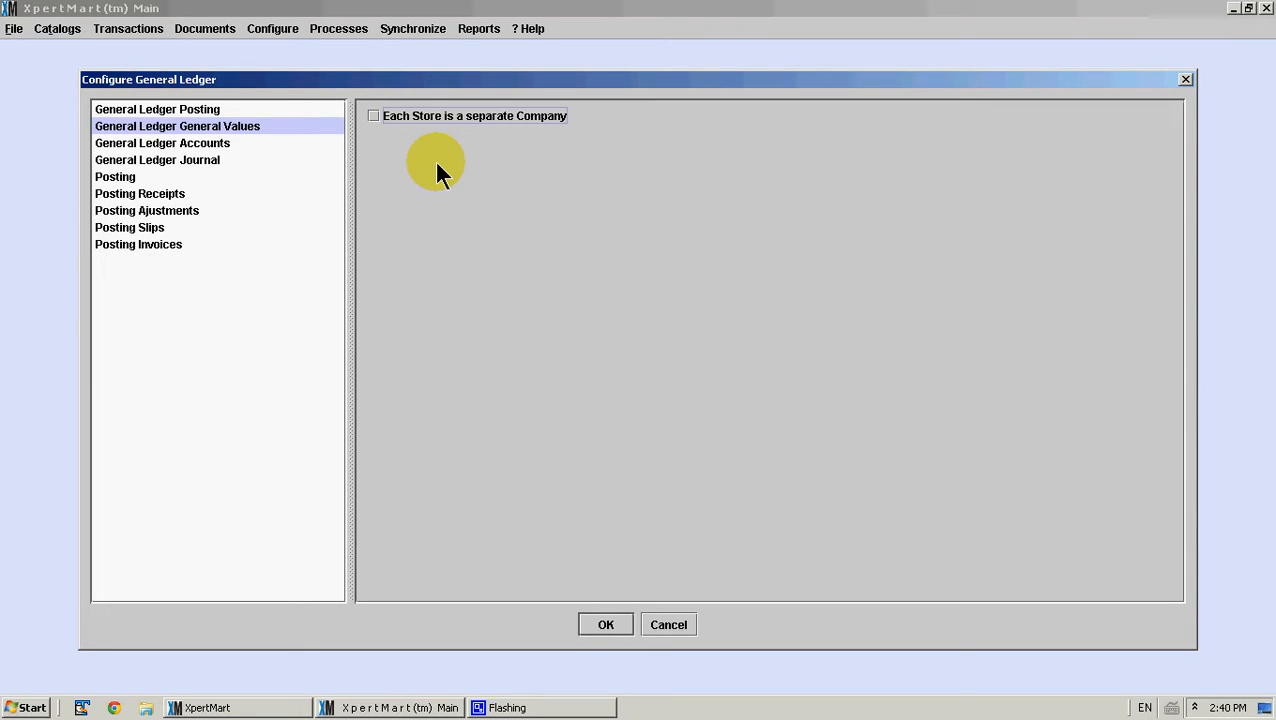
Examine the general ledger account number settings, including digits and separators for the top level, level 1 and departments.
{"action": "left_click", "coordinate": [178, 145]}
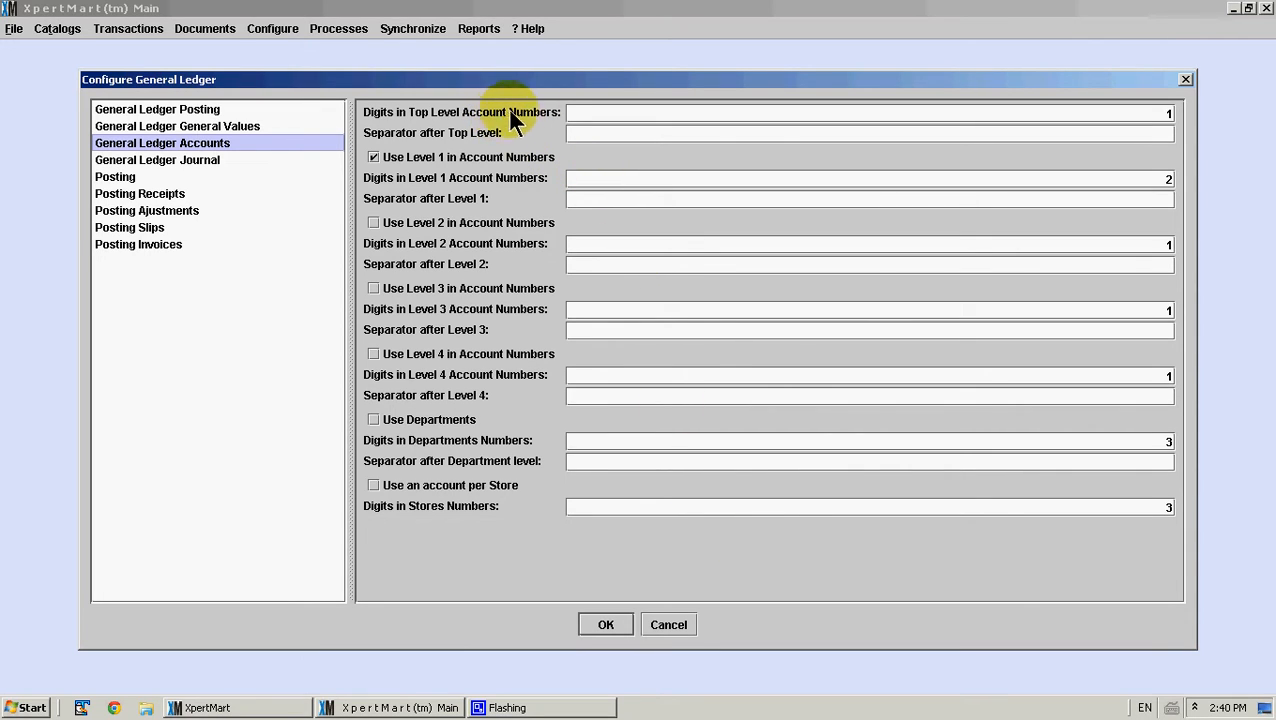
{"action": "left_click", "coordinate": [594, 114]}
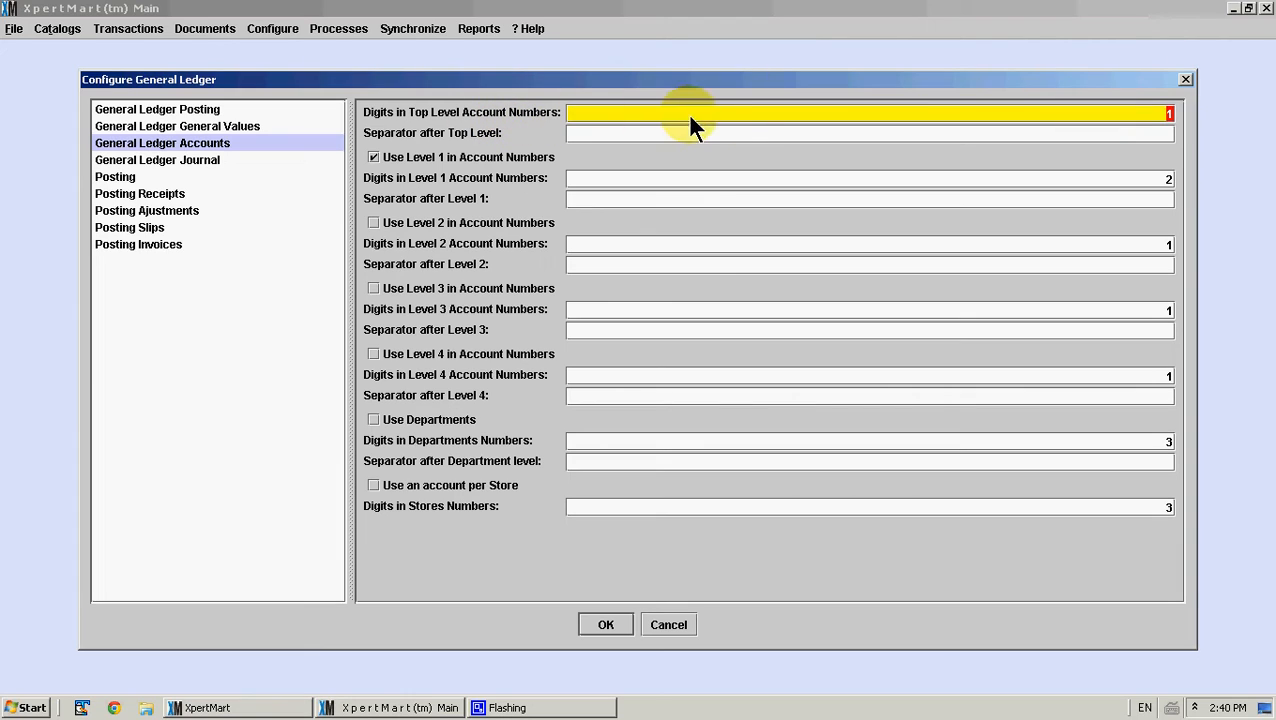
{"action": "left_click", "coordinate": [997, 112]}
{"action": "left_click", "coordinate": [804, 131]}
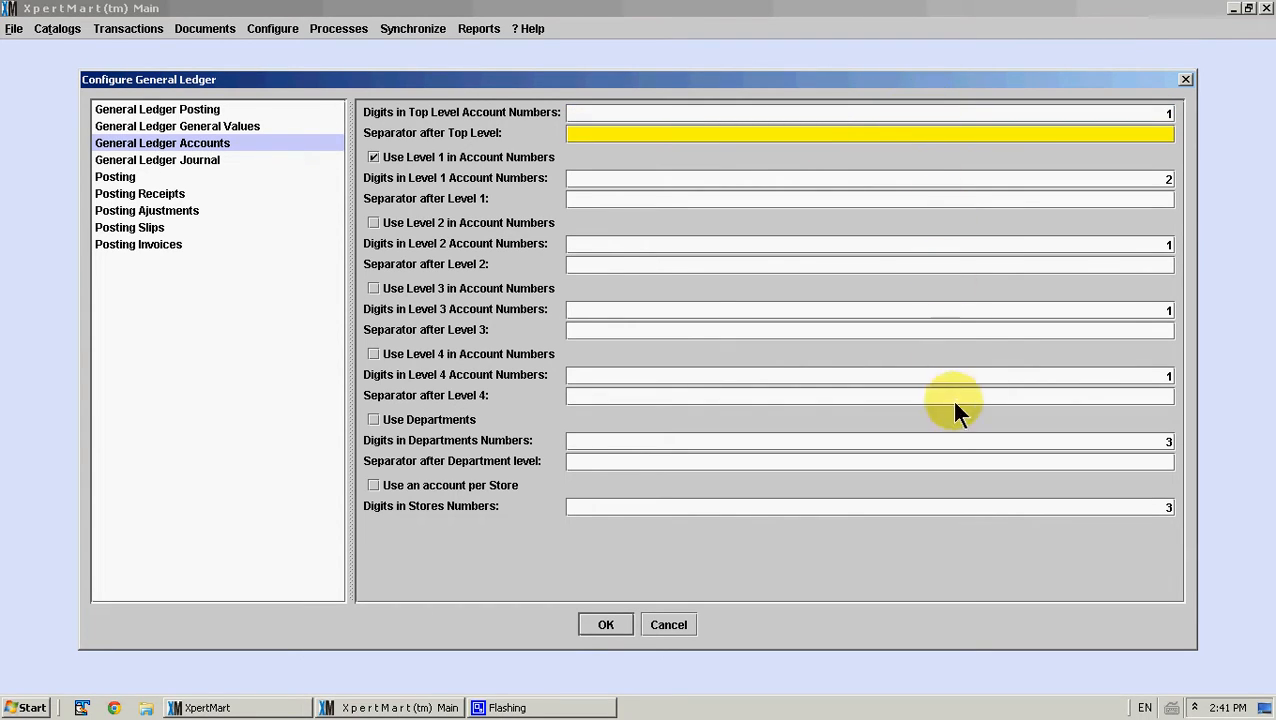
{"action": "left_click", "coordinate": [1043, 113]}
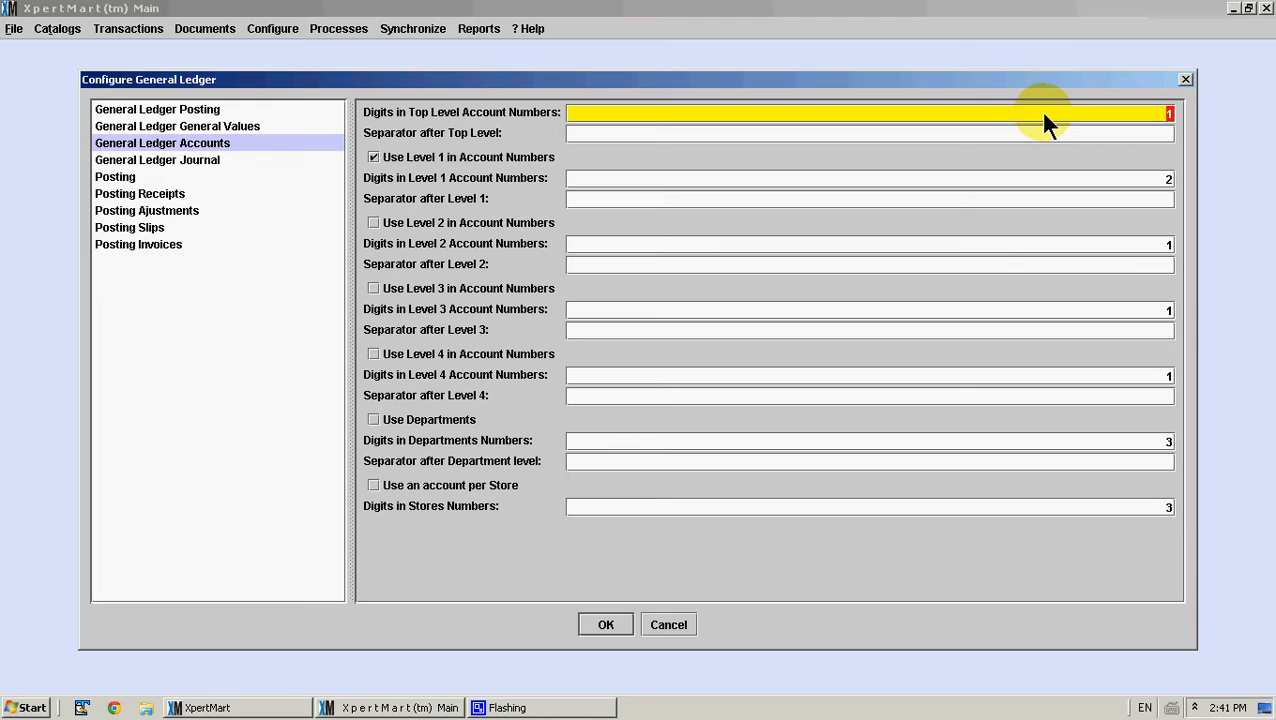
{"action": "left_click", "coordinate": [980, 137]}
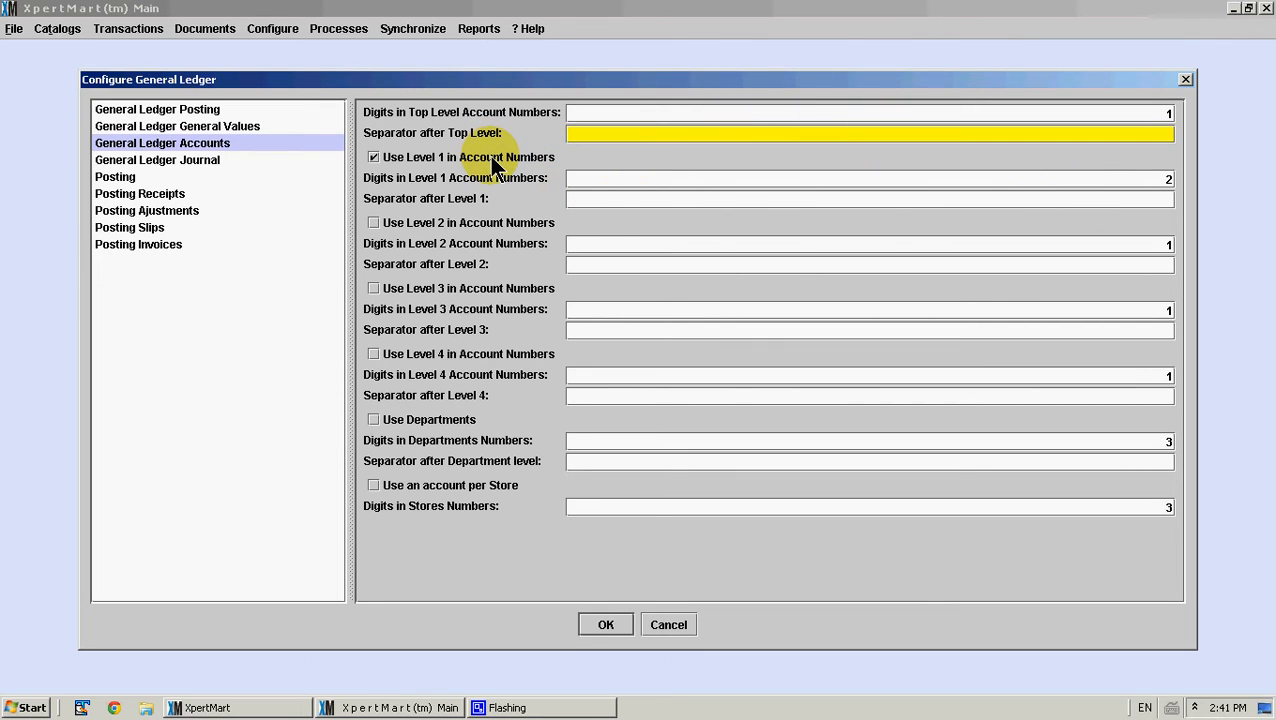
{"action": "left_click", "coordinate": [532, 160]}
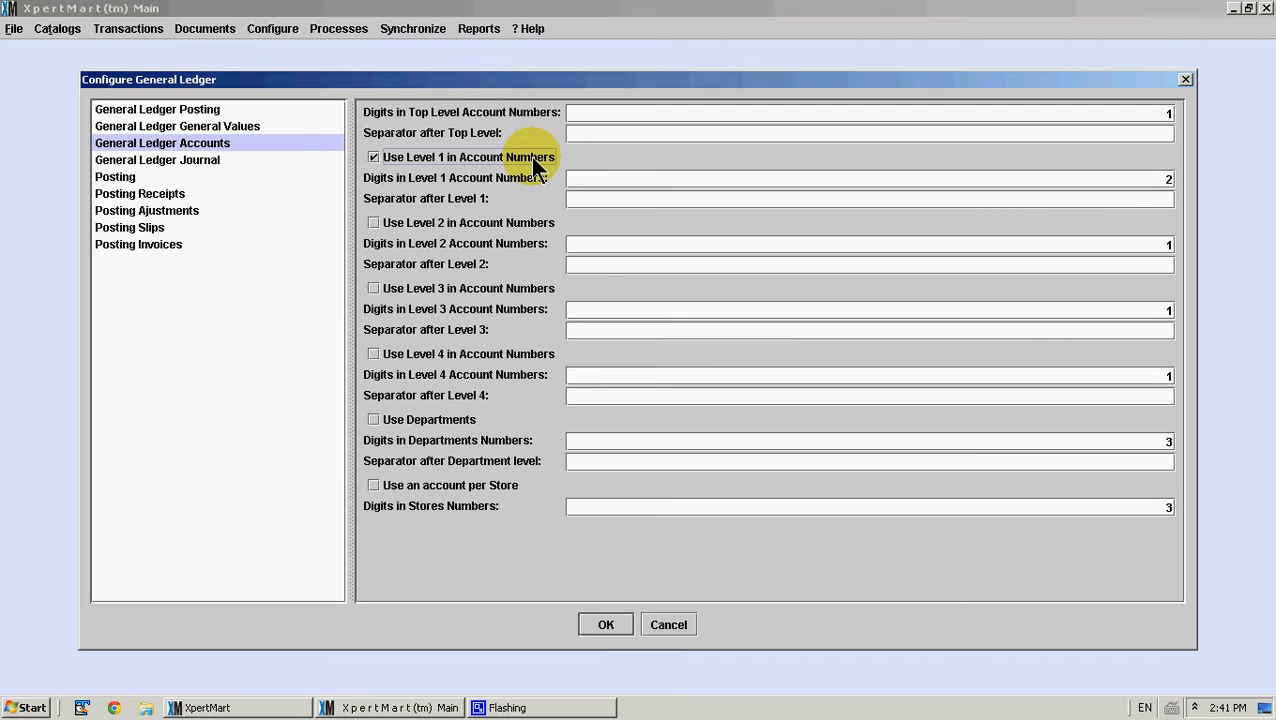
{"action": "left_click", "coordinate": [1008, 178]}
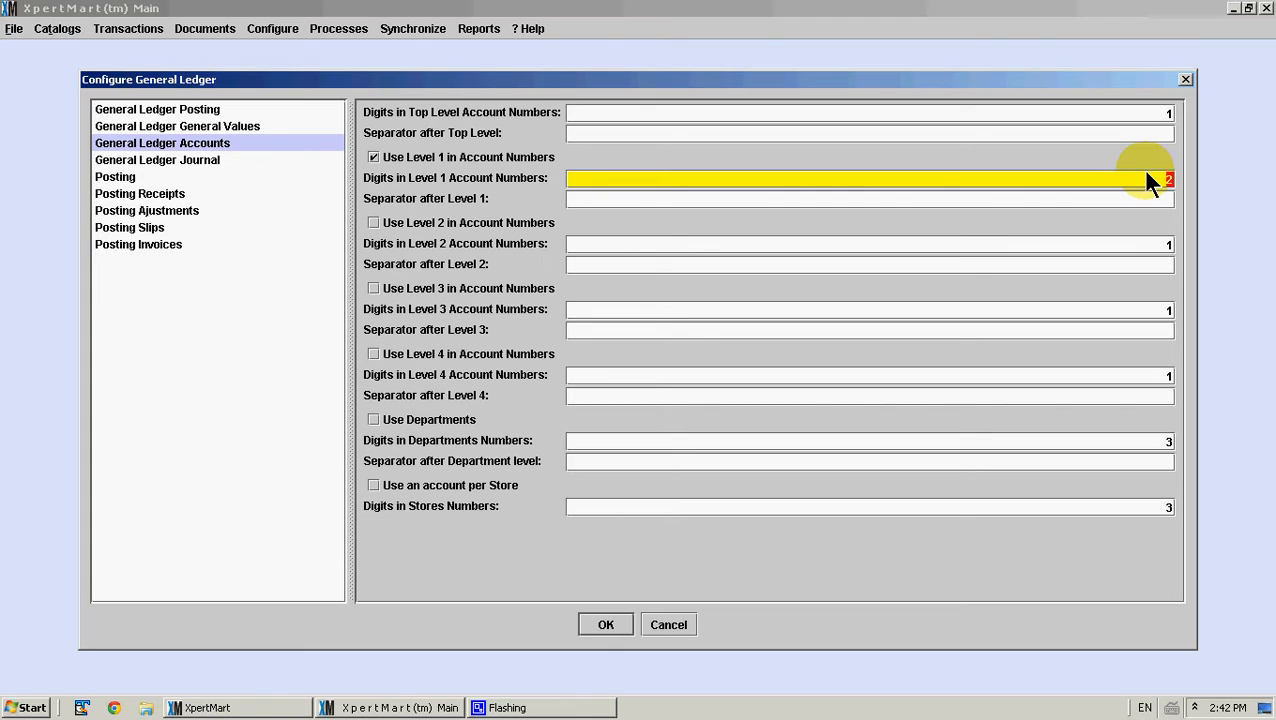
{"action": "left_click", "coordinate": [1004, 131]}
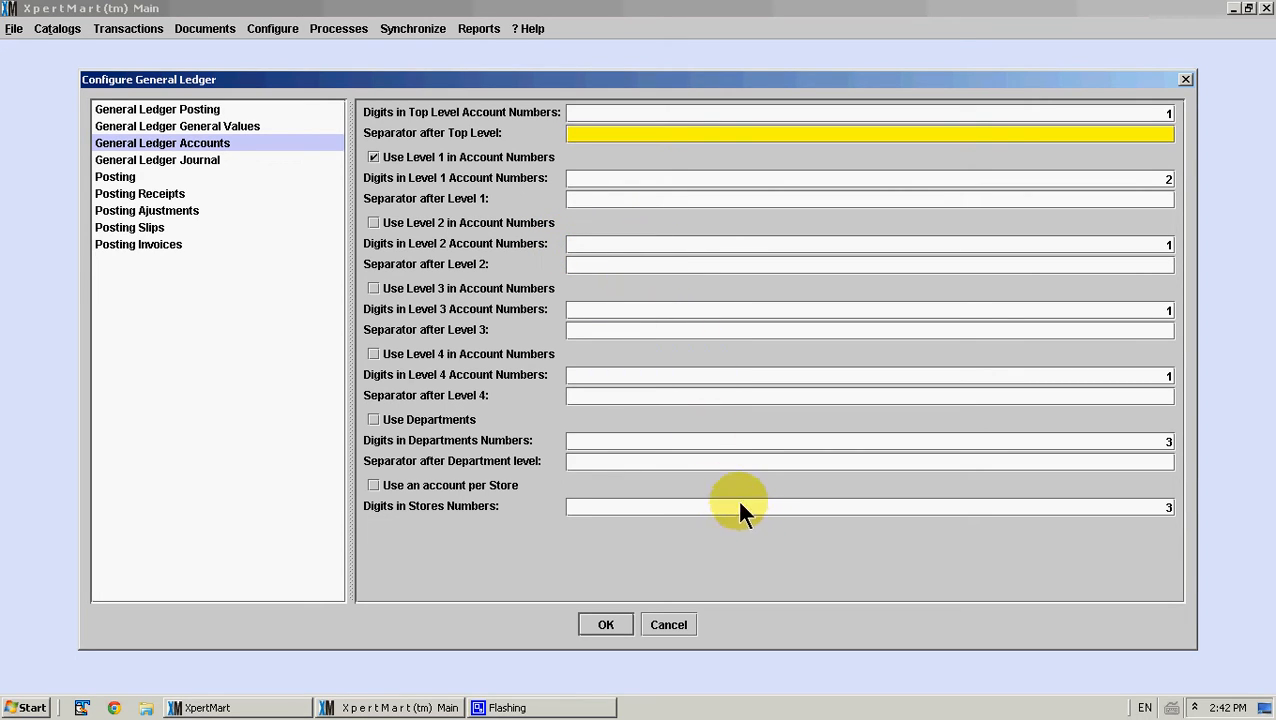
{"action": "left_click", "coordinate": [740, 450]}
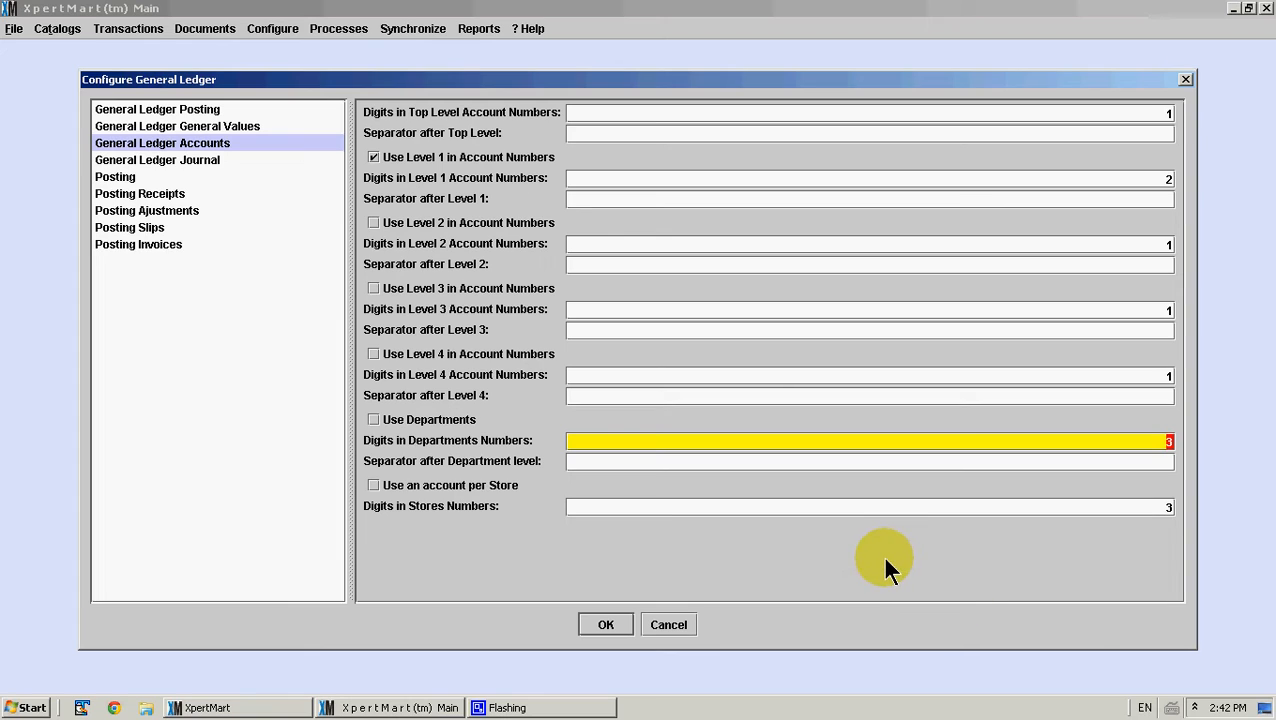
Keep the account-per-store option disabled and set the digits in stores numbers to 1 in the account settings.
{"action": "left_click", "coordinate": [516, 487]}
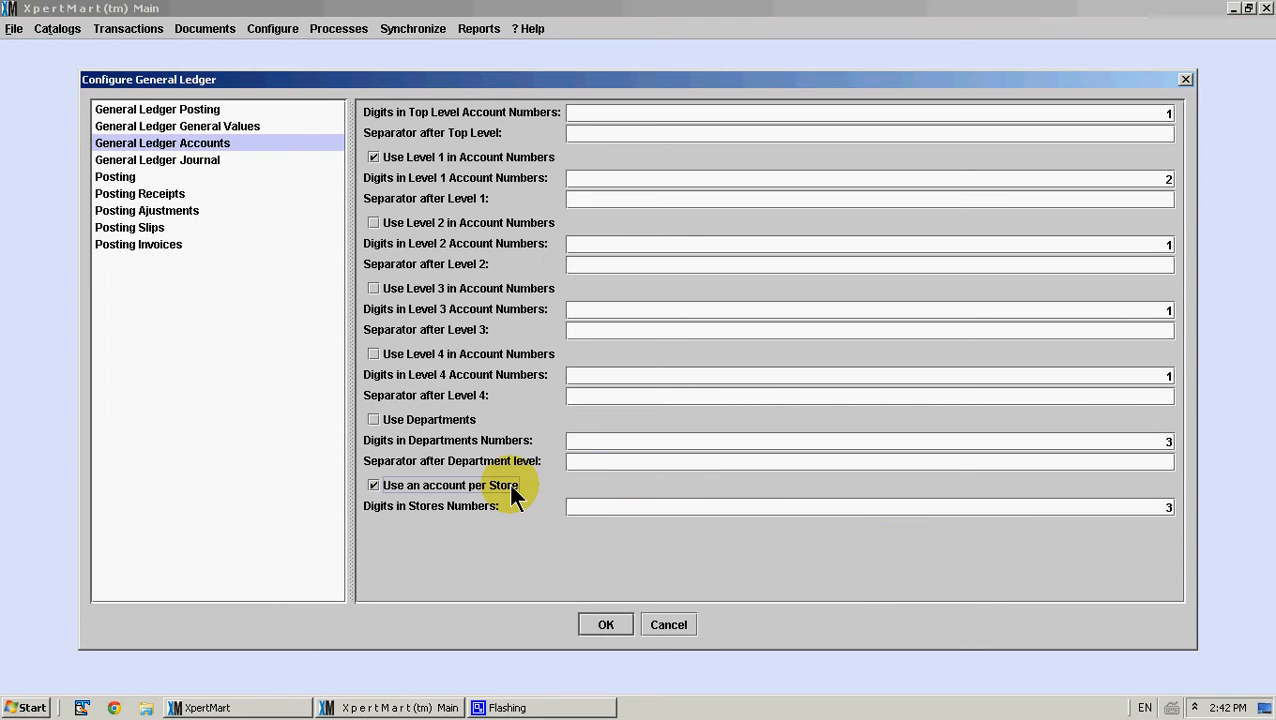
{"action": "left_click", "coordinate": [516, 487]}
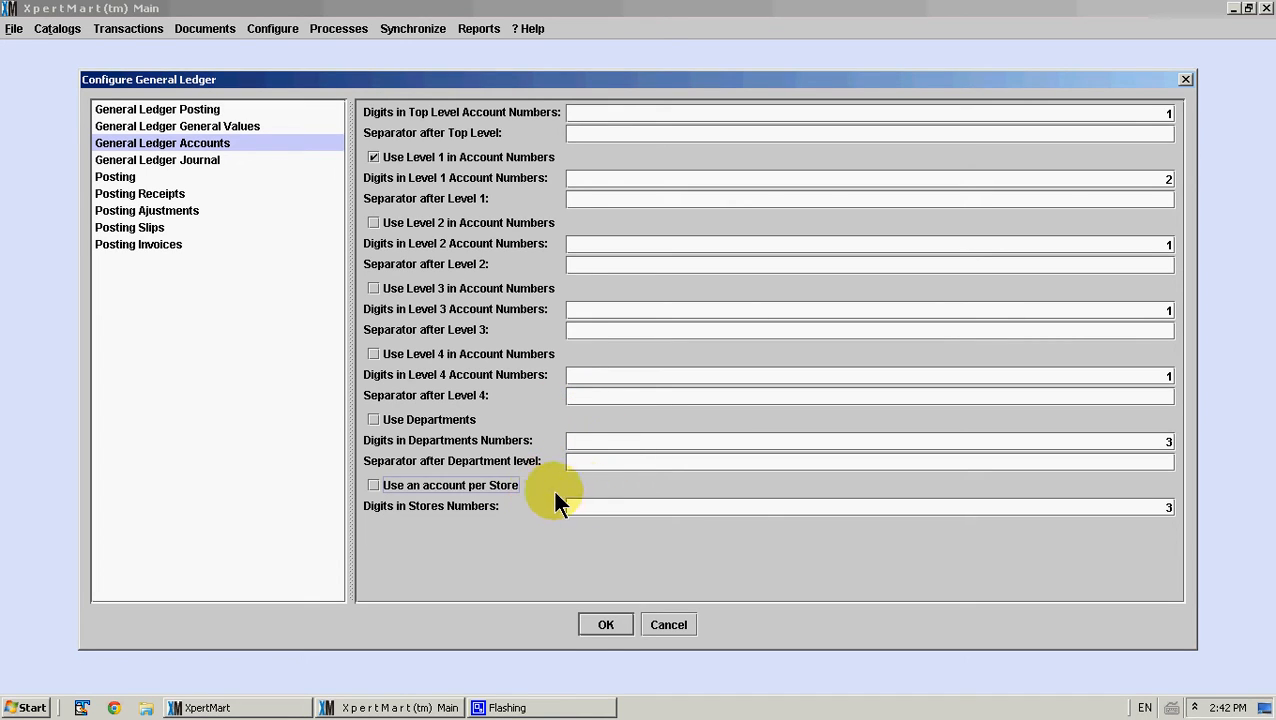
{"action": "left_click", "coordinate": [690, 510]}
{"action": "type", "text": "1"}
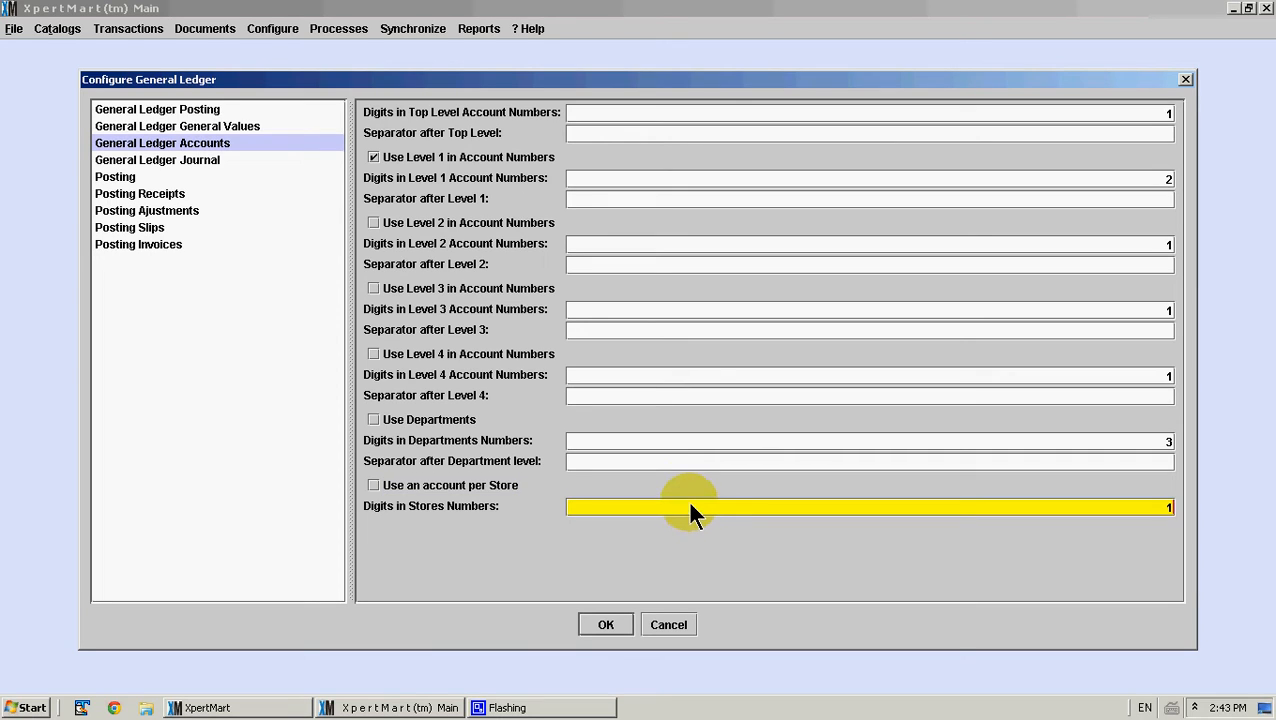
{"action": "key", "text": "Tab"}
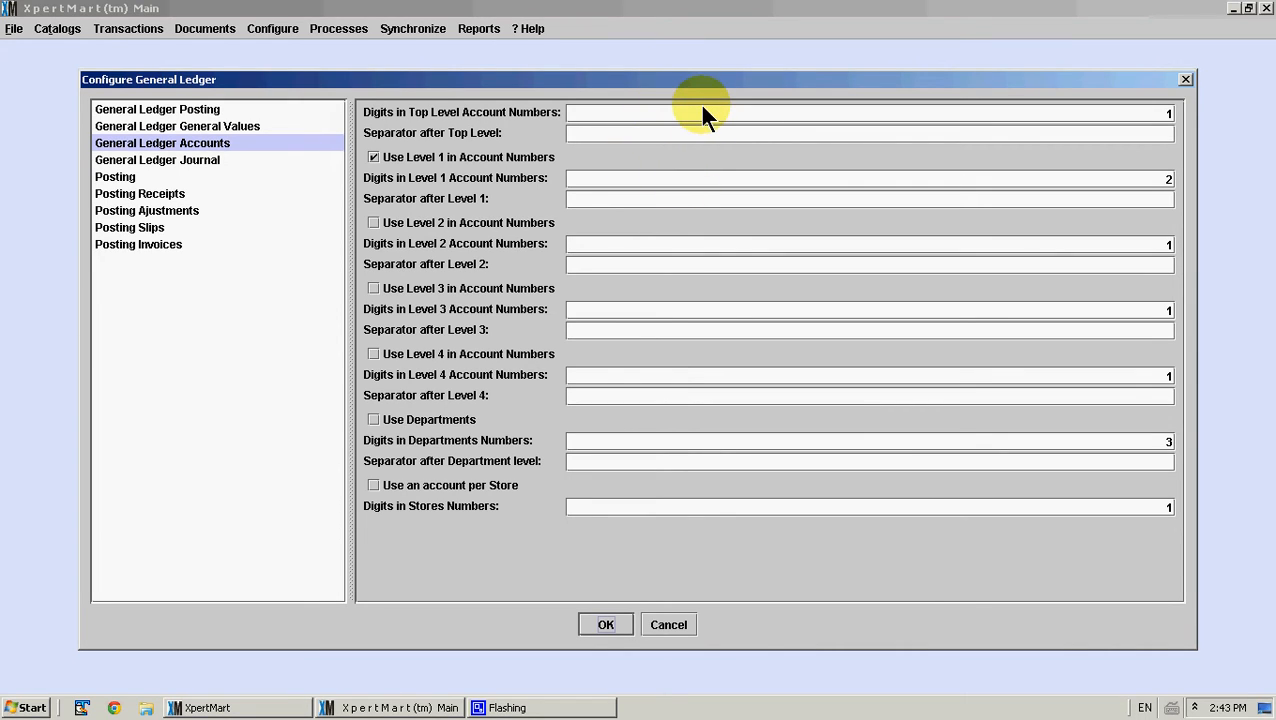
Try turning off descriptions on journal detail lines in the general ledger journal settings, and re-enable them.
{"action": "left_click", "coordinate": [197, 160]}
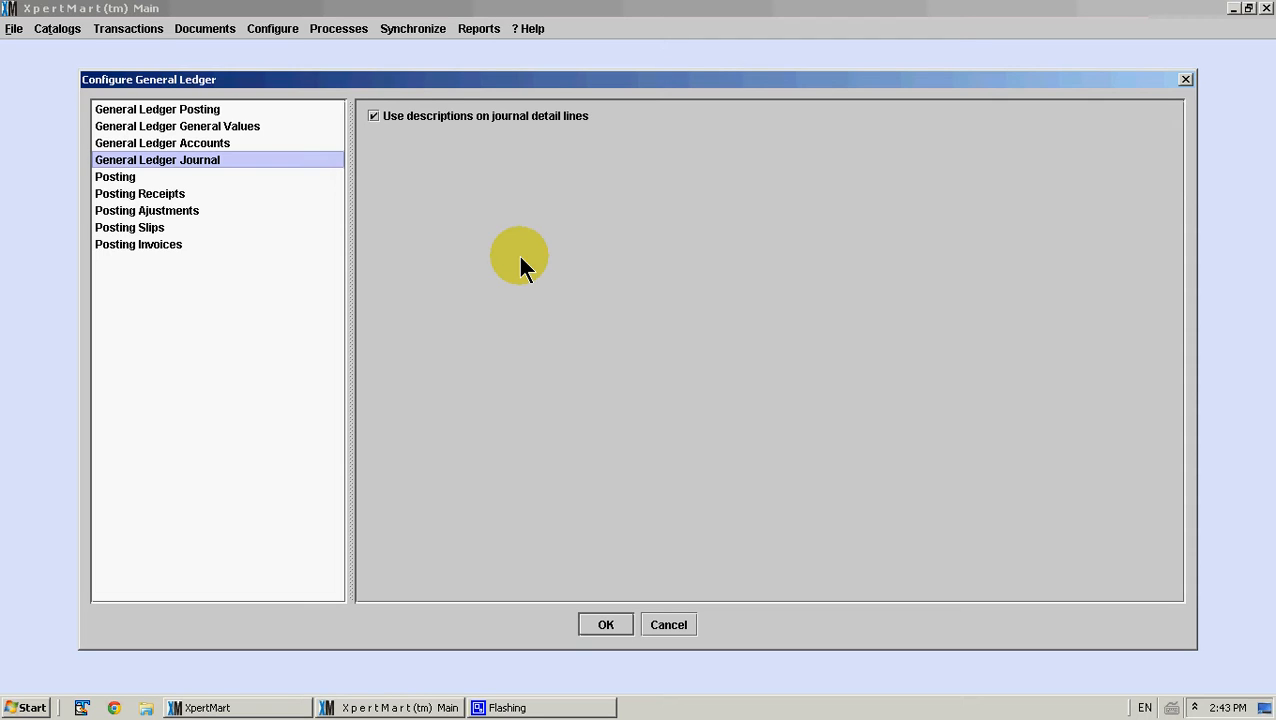
{"action": "left_click", "coordinate": [408, 120]}
{"action": "left_click", "coordinate": [408, 120]}
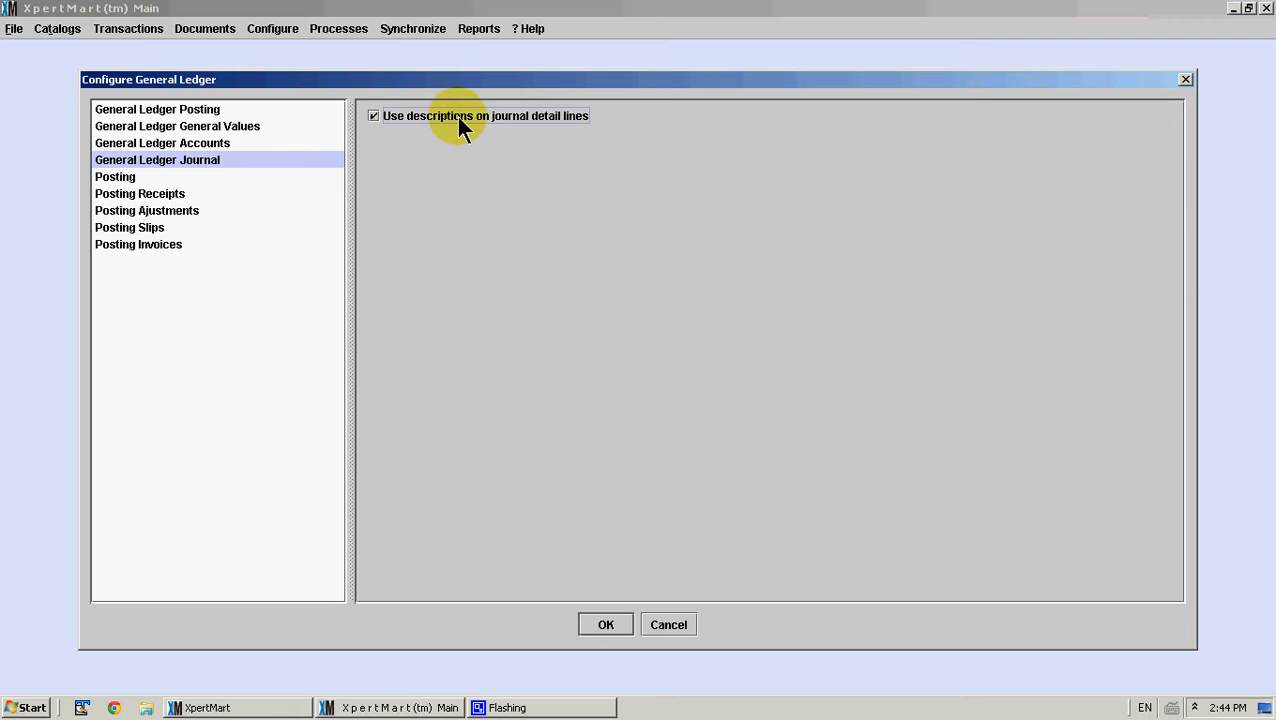
Try combining all stores for journal entries in the posting settings, and restore separate journal entries for each store.
{"action": "left_click", "coordinate": [196, 178]}
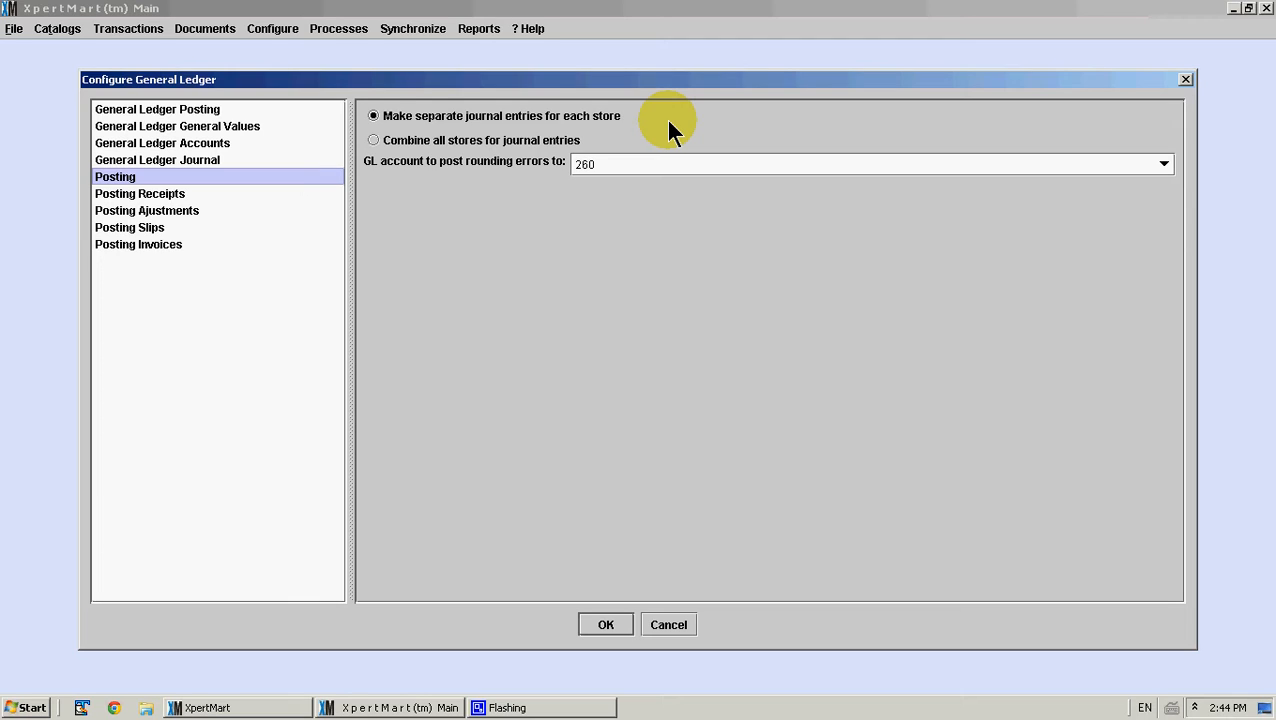
{"action": "left_click", "coordinate": [471, 145]}
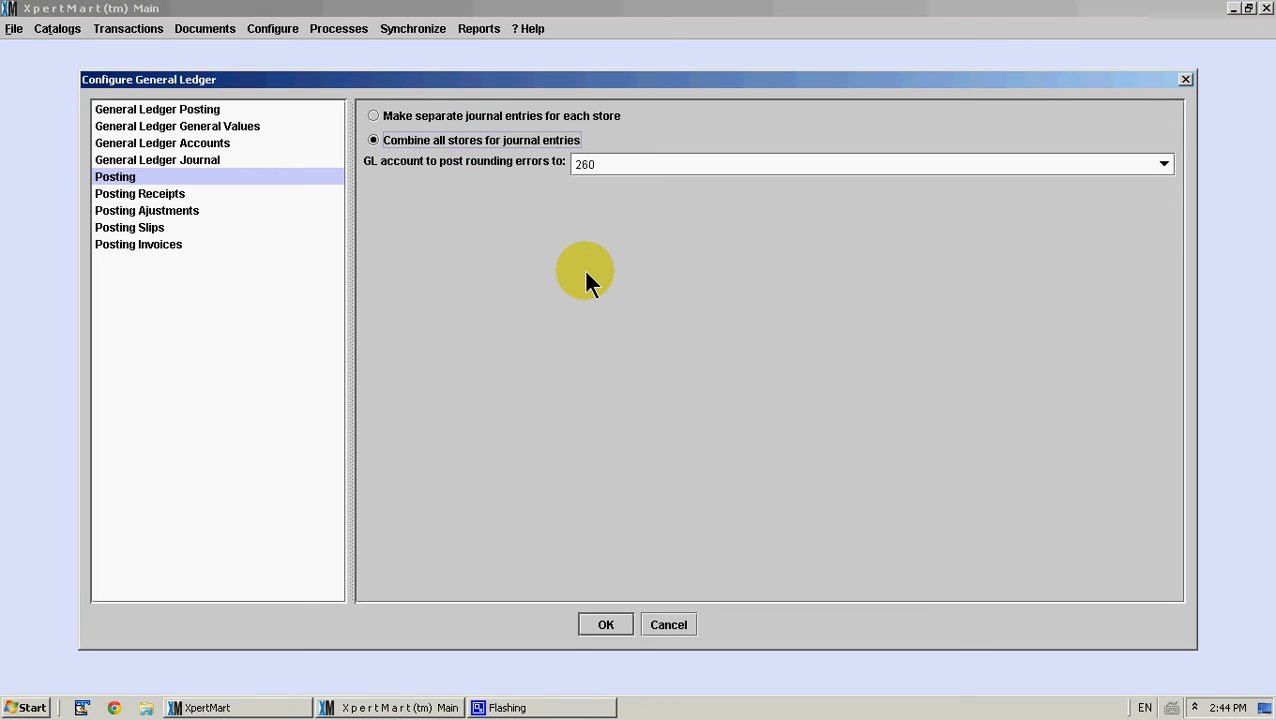
{"action": "left_click", "coordinate": [523, 116]}
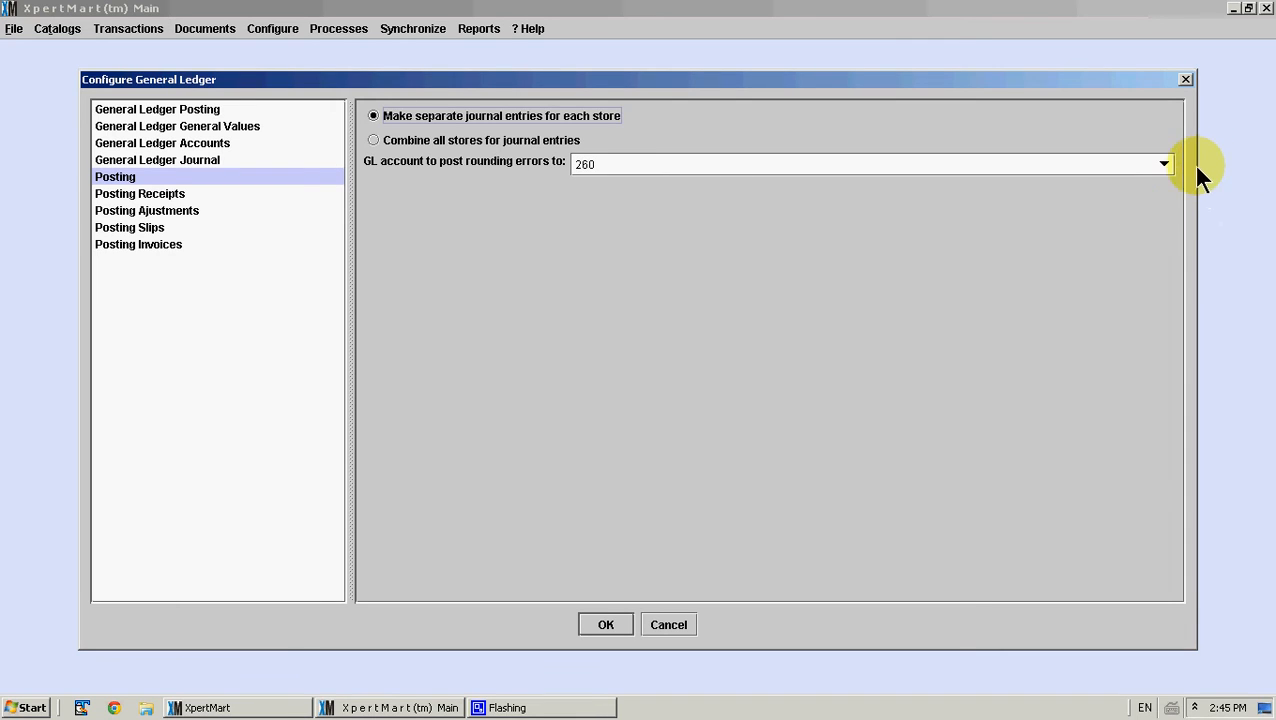
Browse the GL accounts available for posting rounding errors without changing the selected account.
{"action": "left_click", "coordinate": [1162, 165]}
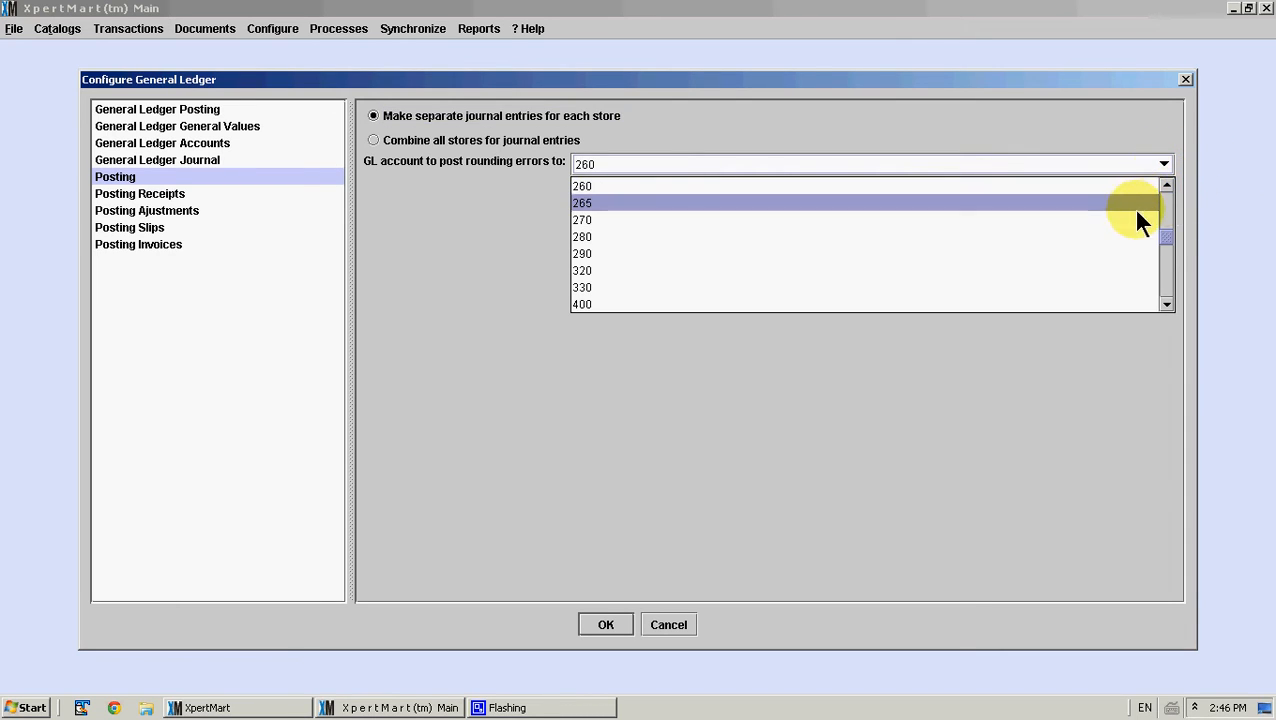
{"action": "mouse_move", "coordinate": [1172, 243]}
{"action": "left_mouse_down"}
{"action": "mouse_move", "coordinate": [1176, 222]}
{"action": "mouse_move", "coordinate": [1182, 248]}
{"action": "left_mouse_up"}
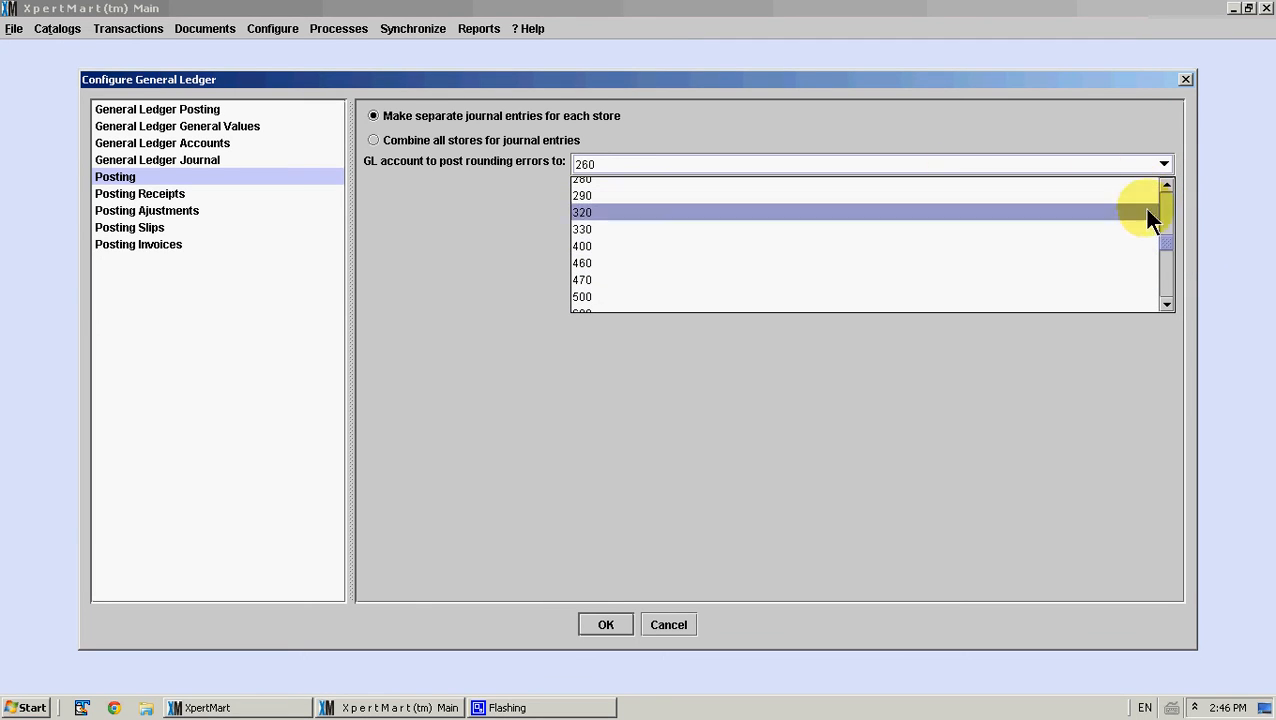
{"action": "left_click", "coordinate": [880, 164]}
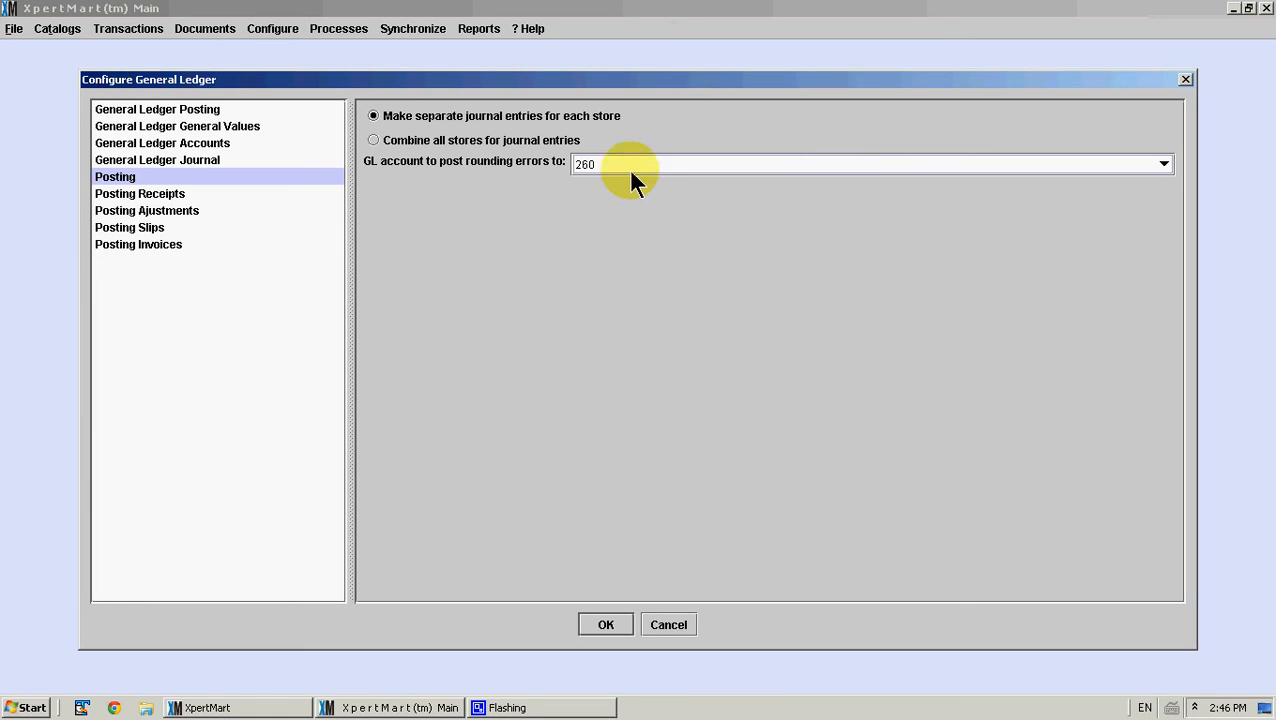
Review the posting settings for receipts, adjustments, slips and invoices, including their journal types and entry frequency.
{"action": "left_click", "coordinate": [172, 196]}
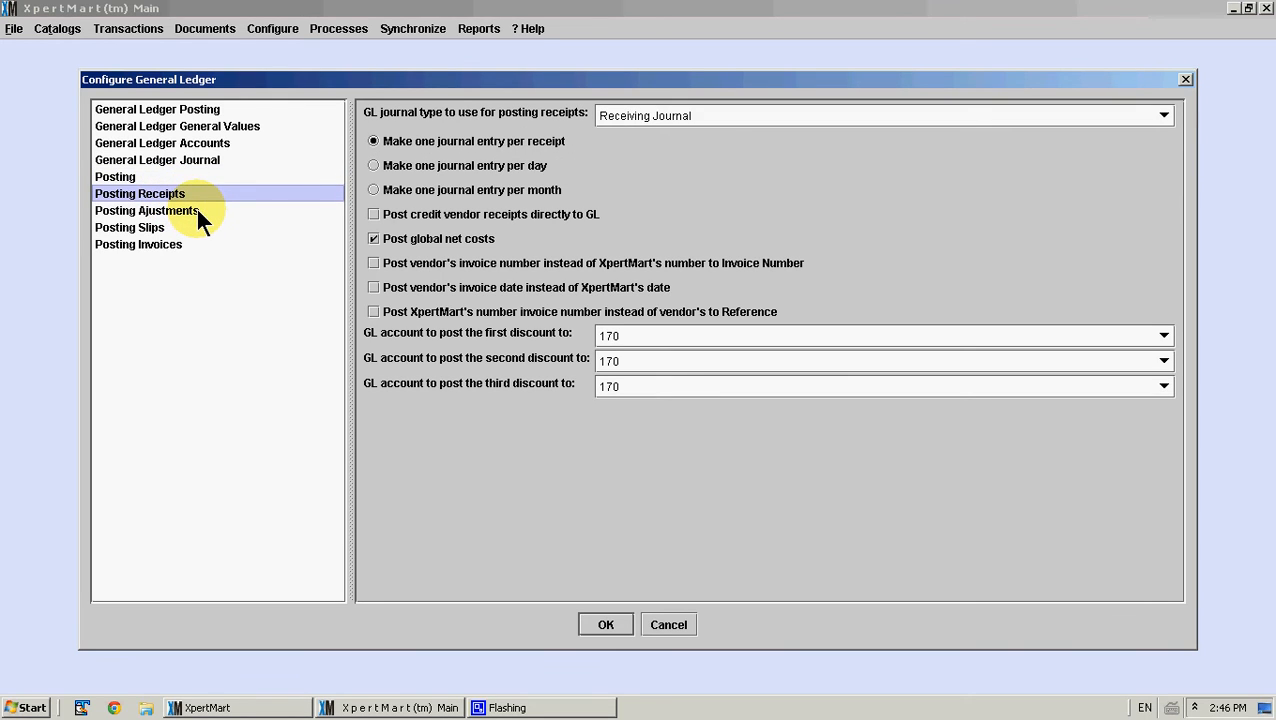
{"action": "left_click", "coordinate": [198, 213]}
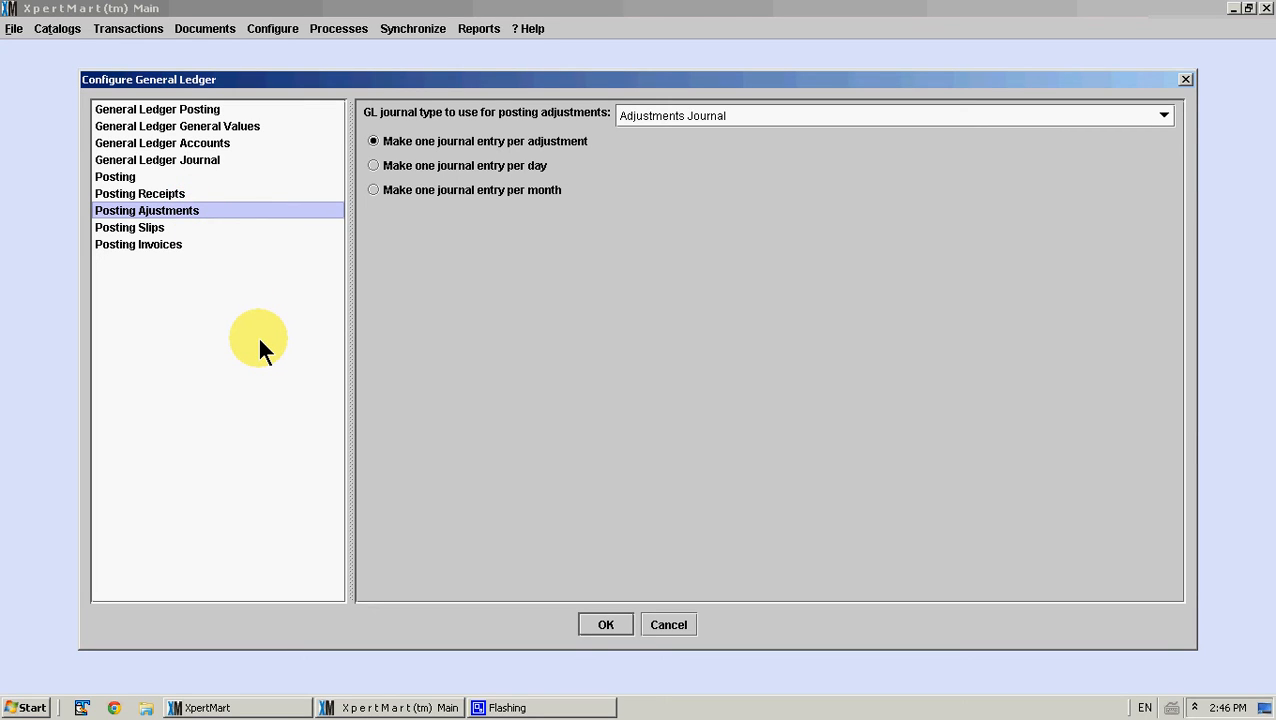
{"action": "left_click", "coordinate": [181, 229]}
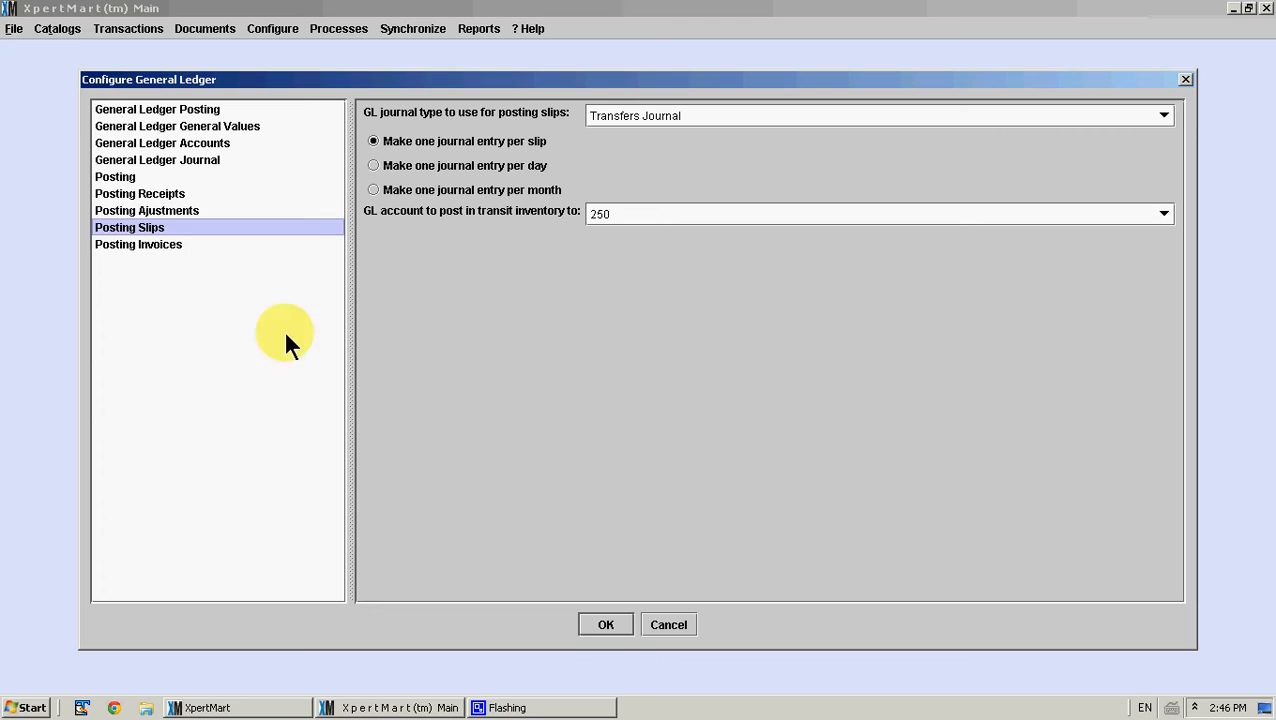
{"action": "left_click", "coordinate": [180, 245]}
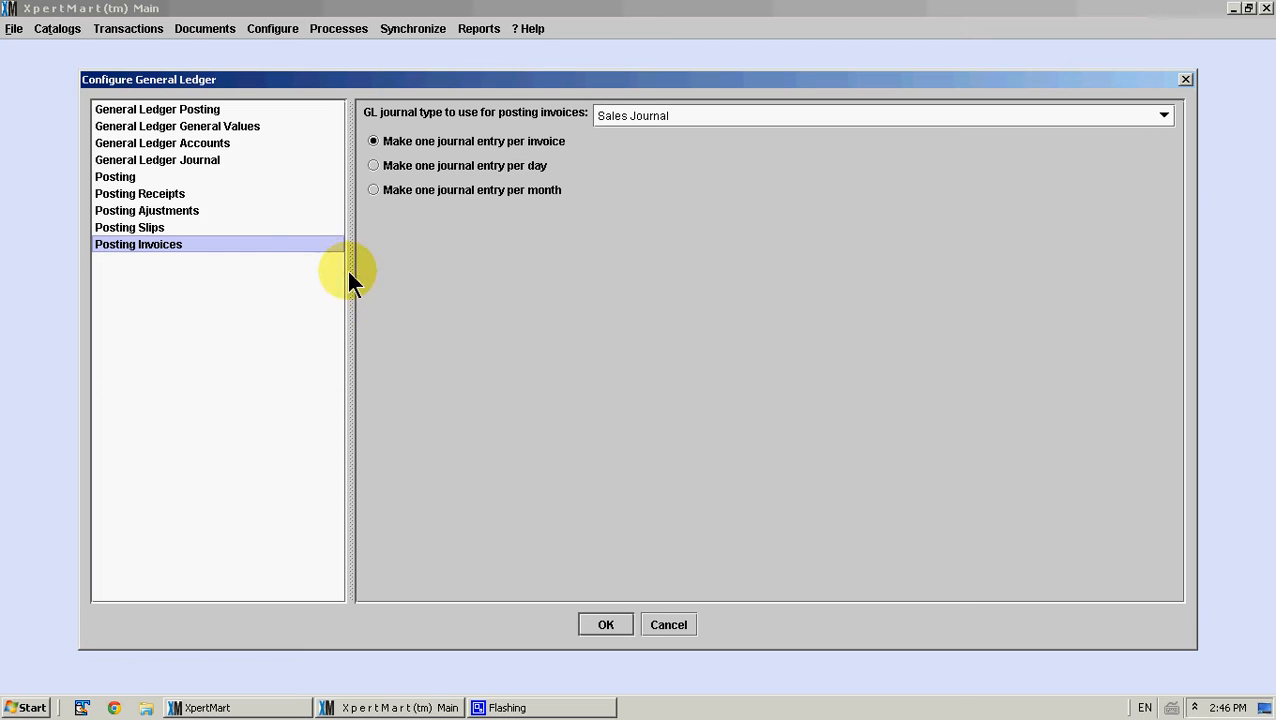
Try per-day and per-month journal entries and the vendor's invoice date for posting receipts, and restore one entry per receipt with XpertMart's date.
{"action": "left_click", "coordinate": [165, 195]}
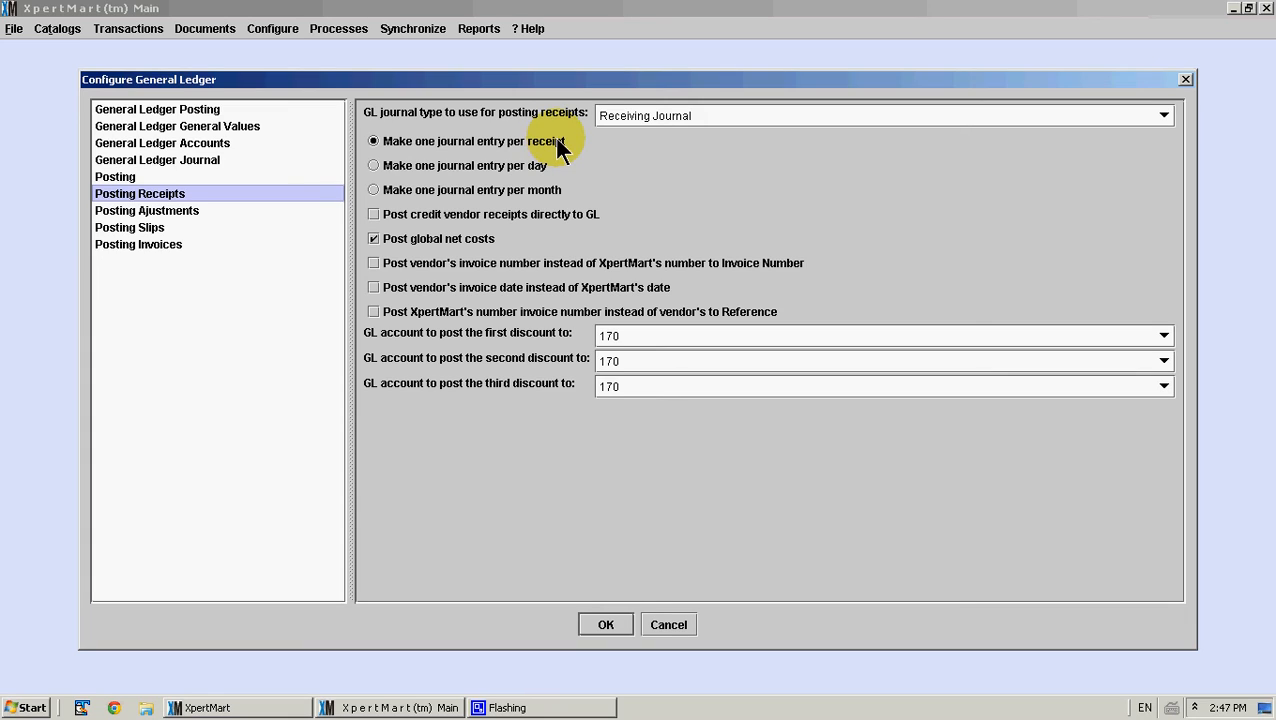
{"action": "left_click", "coordinate": [542, 170]}
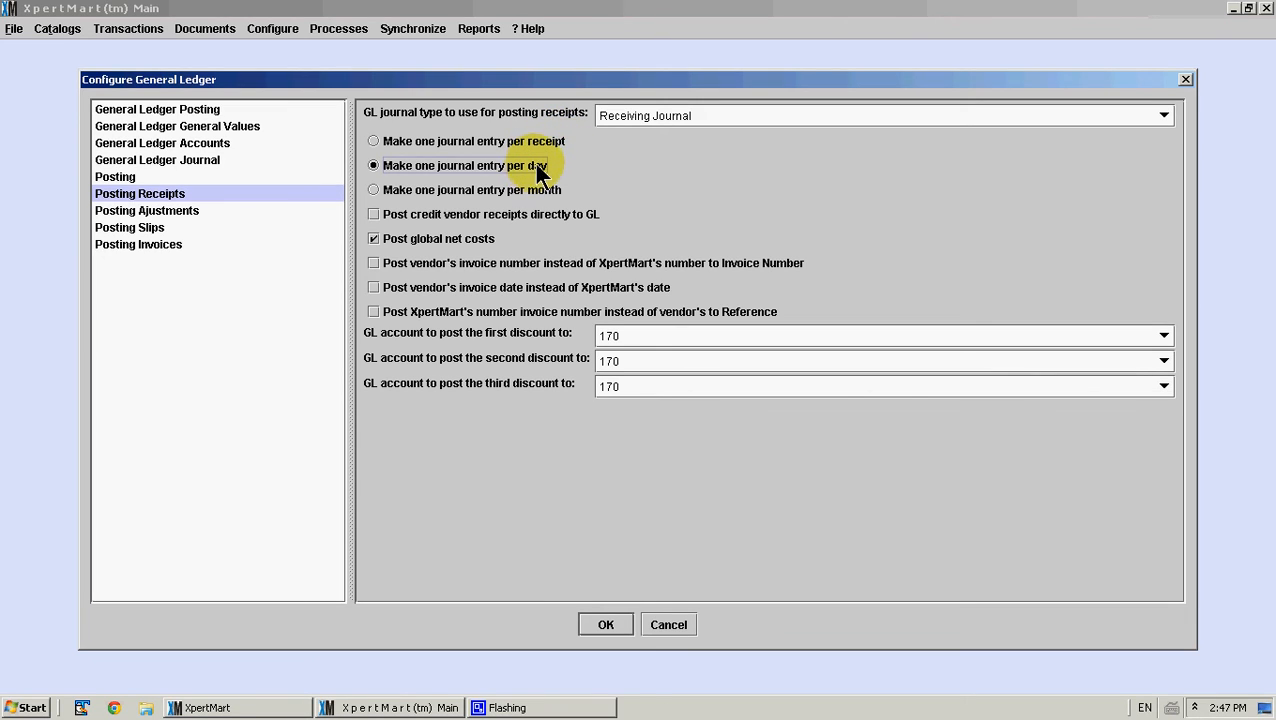
{"action": "left_click", "coordinate": [544, 191]}
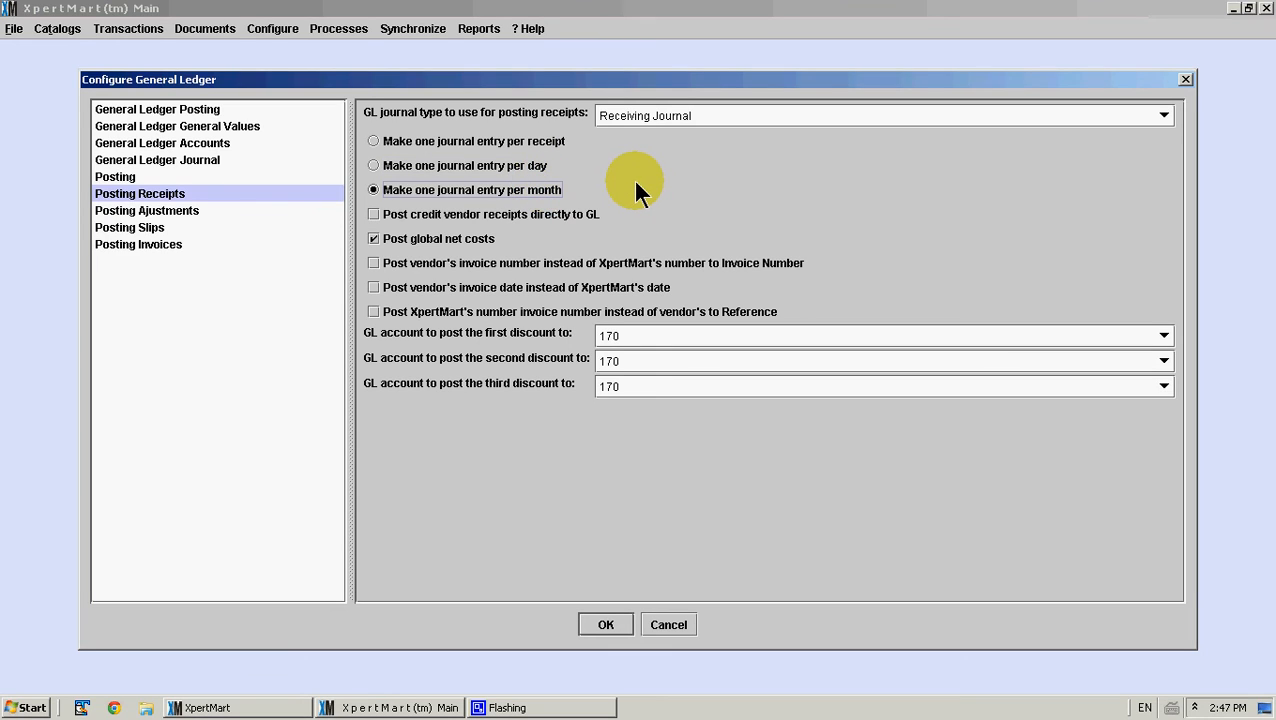
{"action": "left_click", "coordinate": [530, 166]}
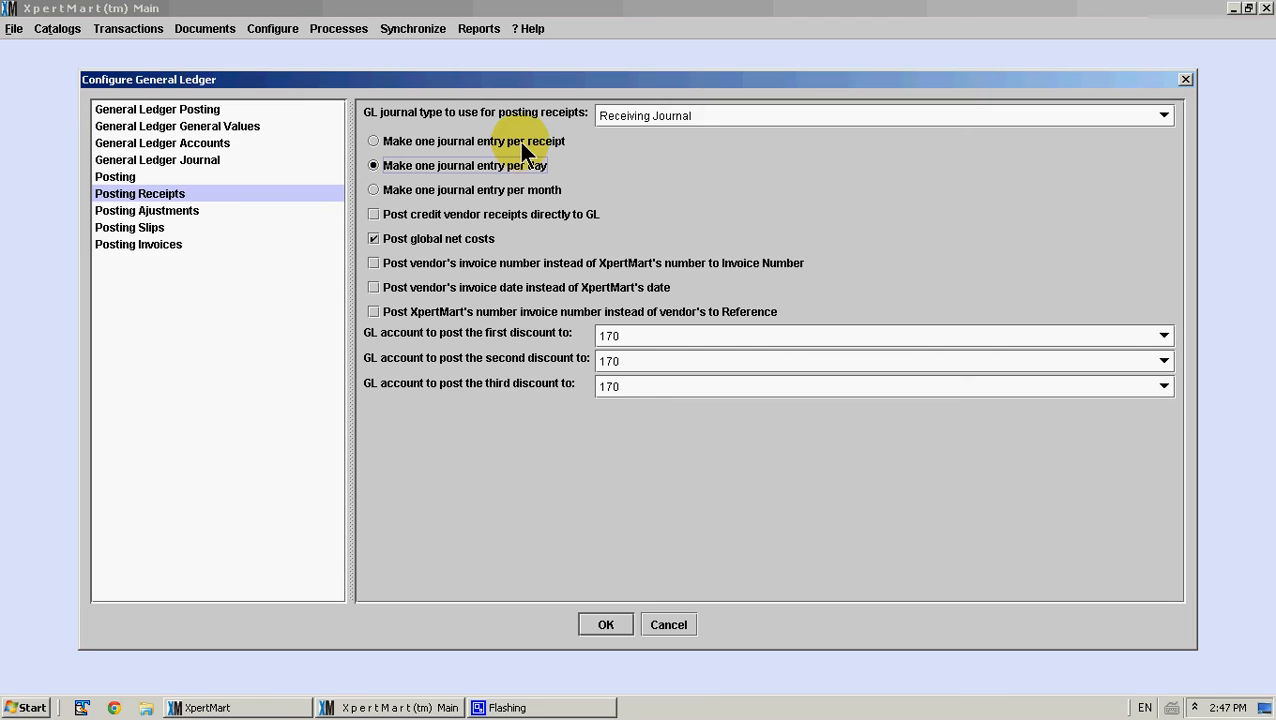
{"action": "left_click", "coordinate": [526, 142]}
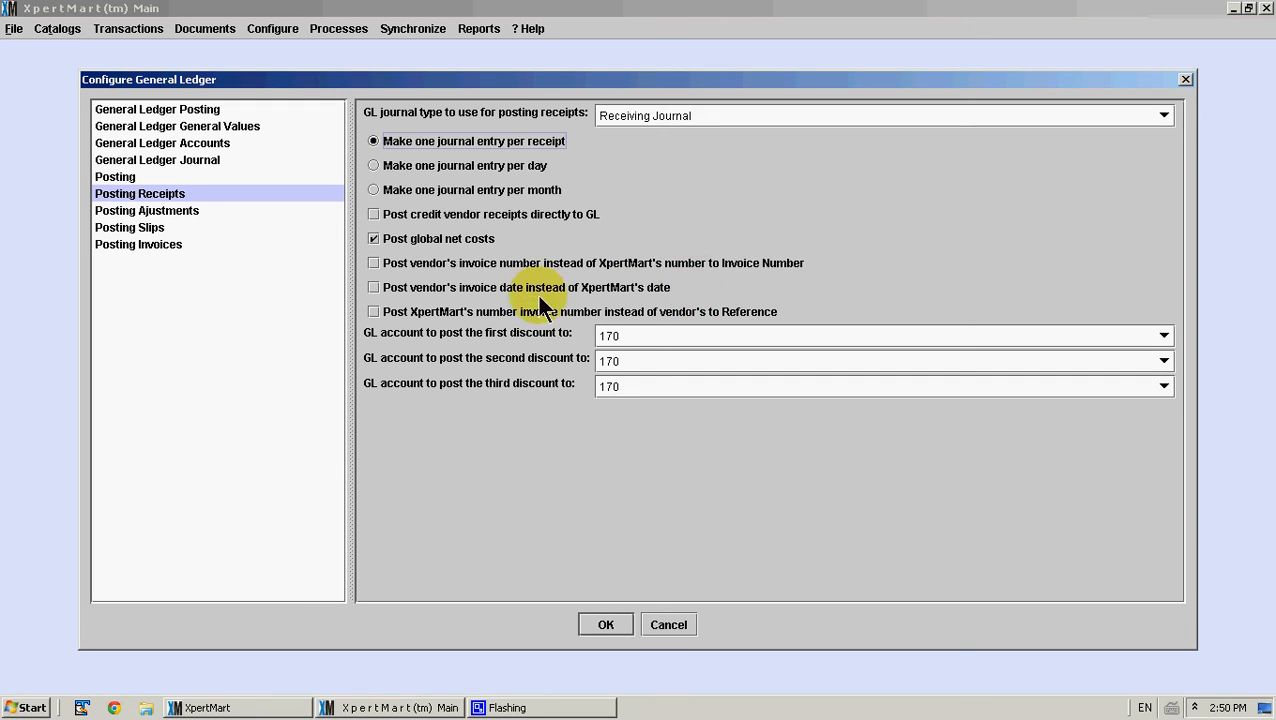
{"action": "left_click", "coordinate": [424, 288]}
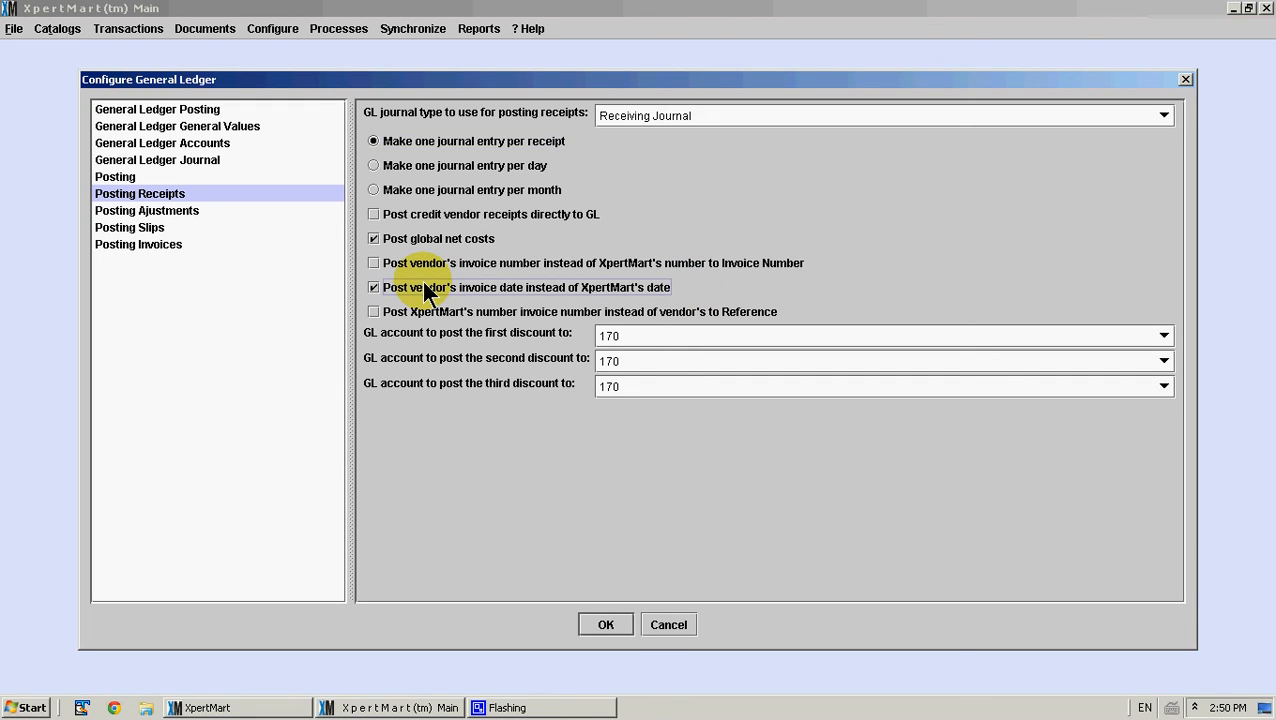
{"action": "left_click", "coordinate": [424, 288]}
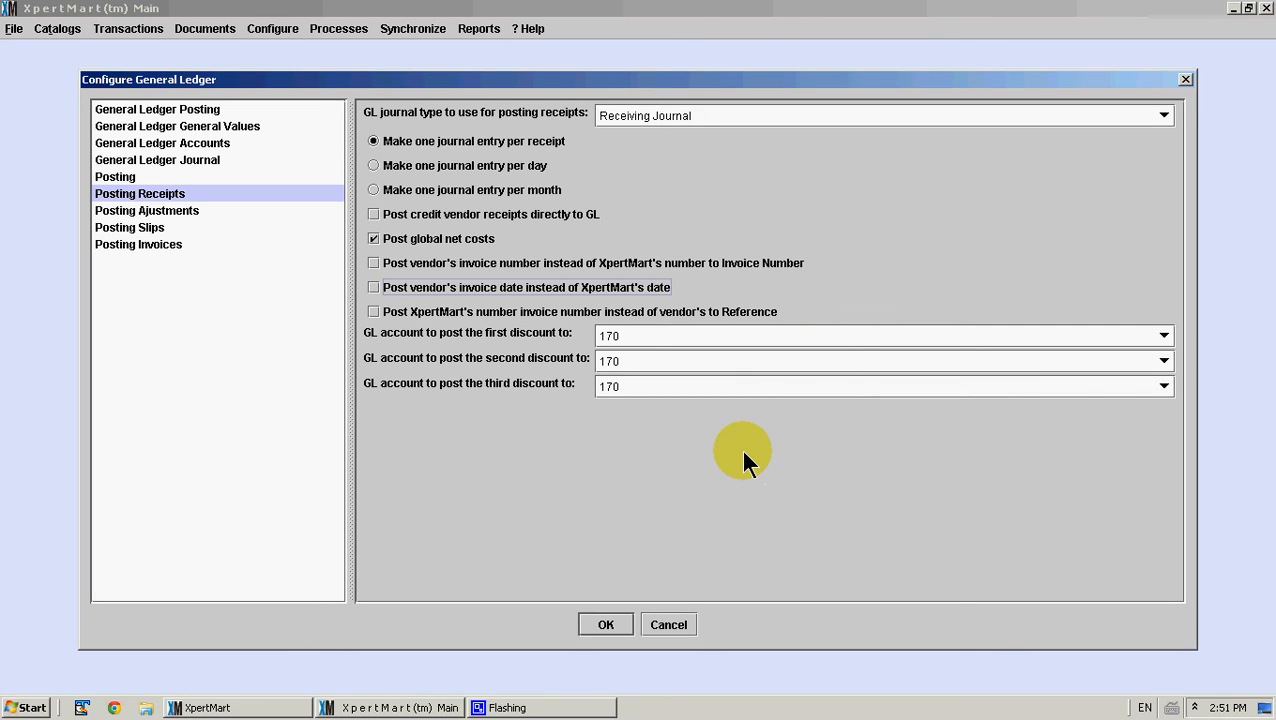
Check the journal type choices for posting adjustments, try per-day and per-month entries, and restore one journal entry per adjustment.
{"action": "left_click", "coordinate": [180, 215]}
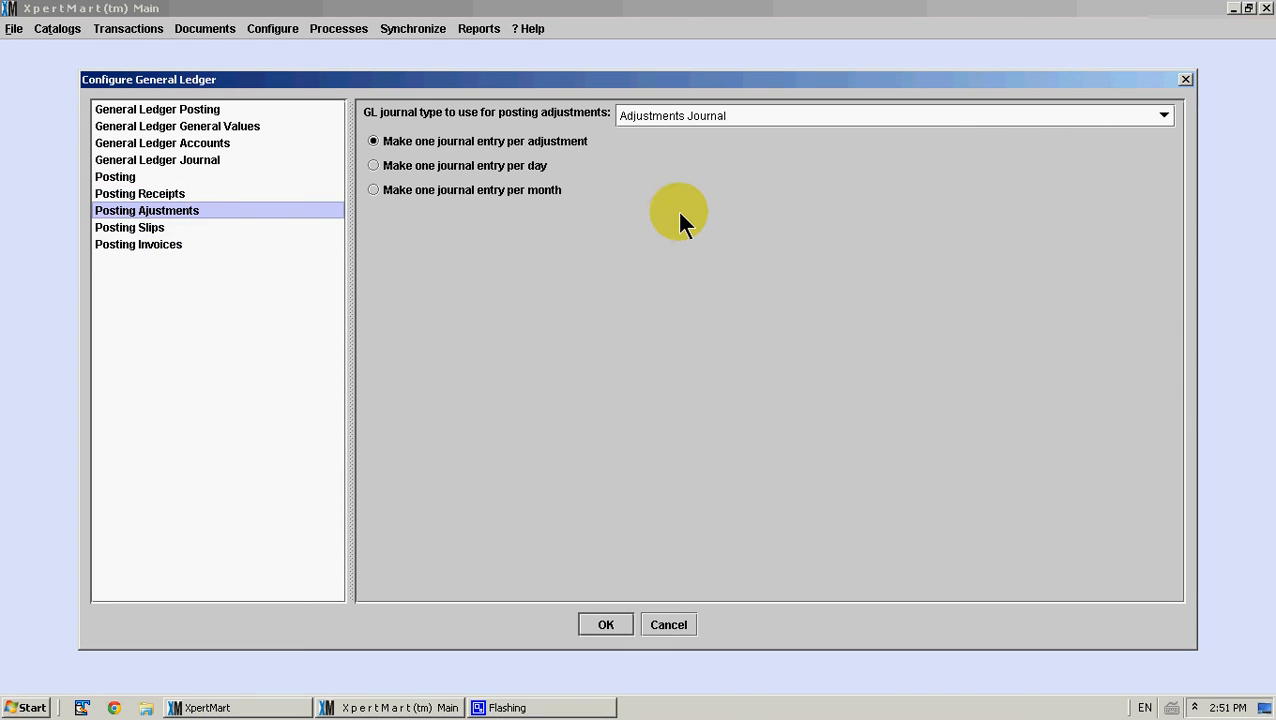
{"action": "left_click", "coordinate": [1164, 117]}
{"action": "left_click", "coordinate": [1160, 118]}
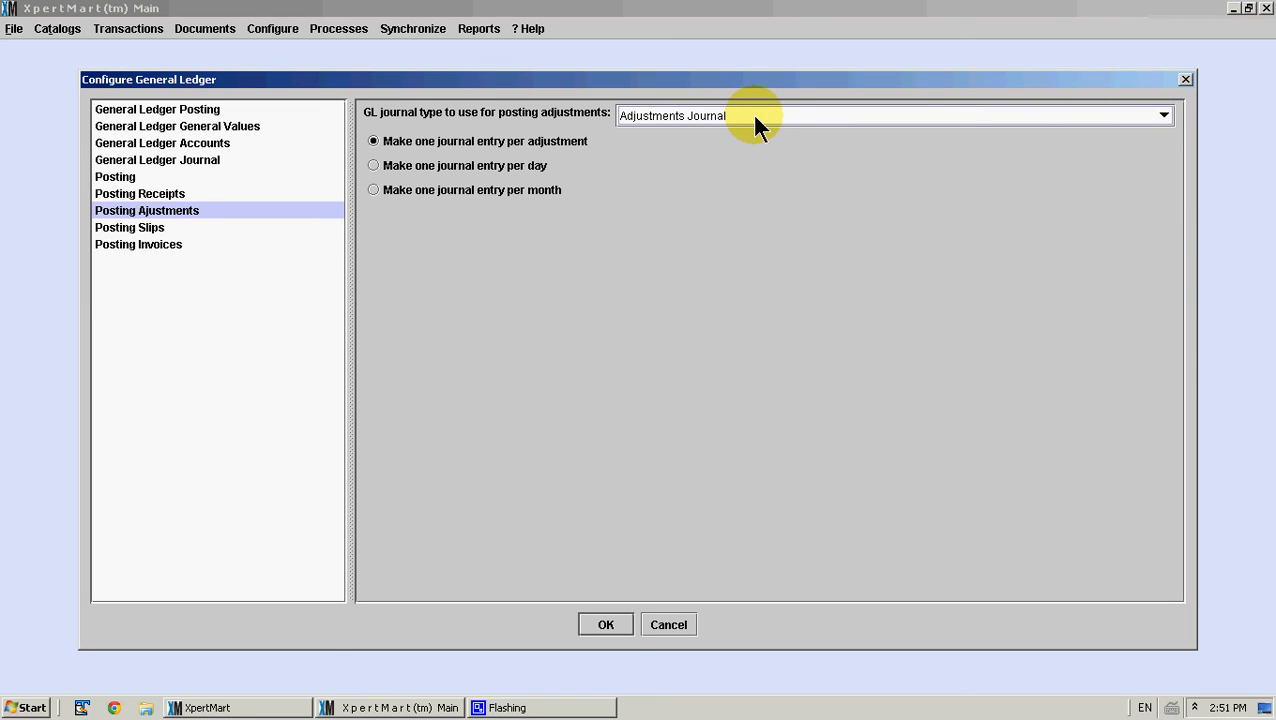
{"action": "left_click", "coordinate": [535, 168]}
{"action": "left_click", "coordinate": [537, 197]}
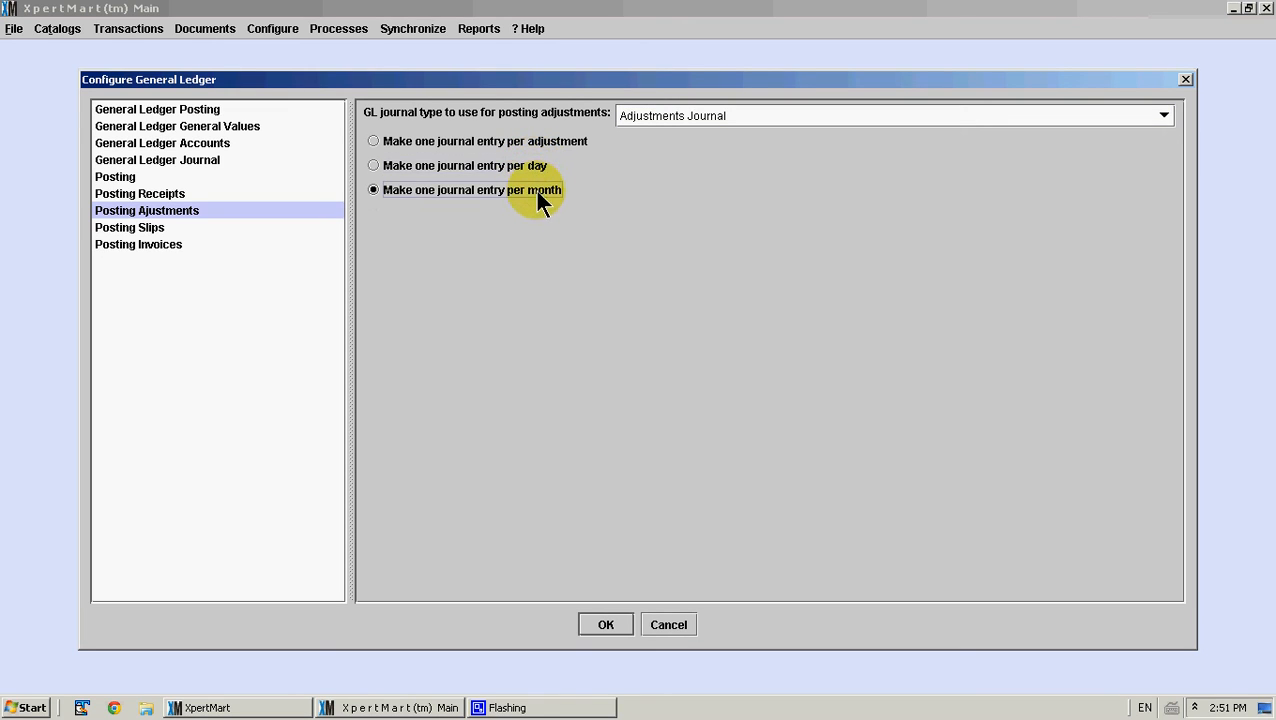
{"action": "left_click", "coordinate": [545, 147]}
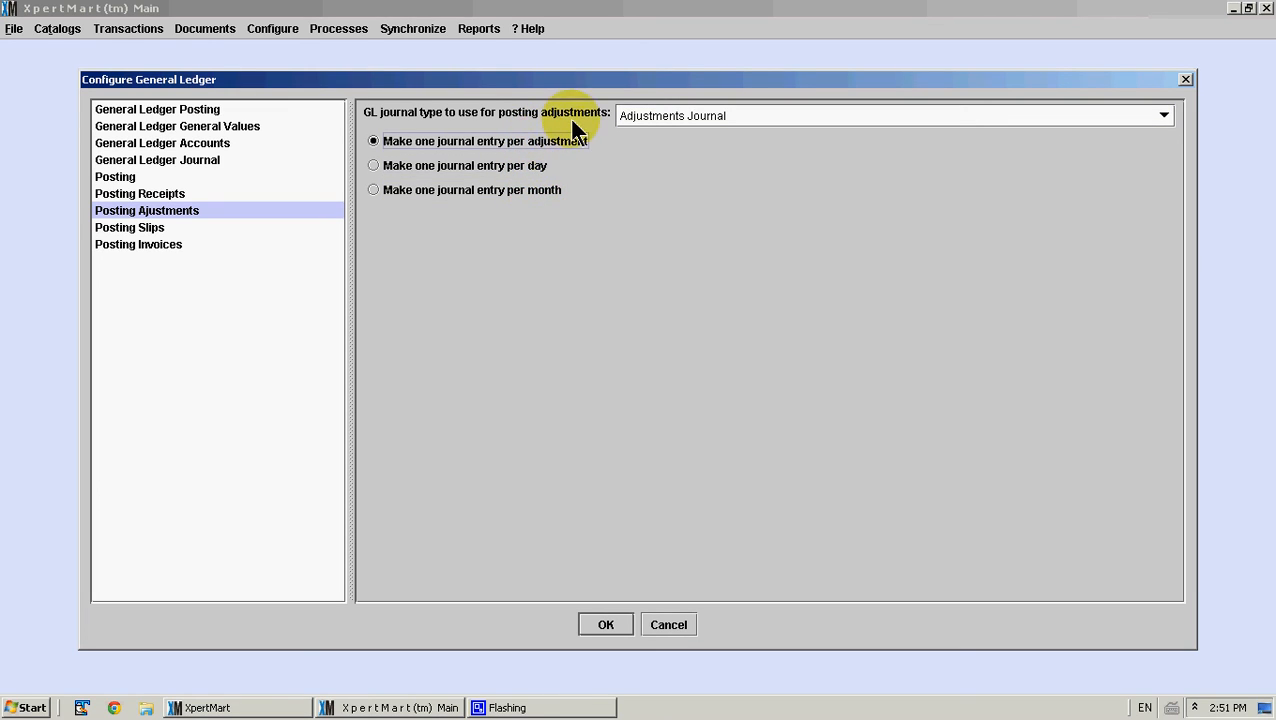
Review the slip posting settings, and set invoice posting to one journal entry per month while keeping the Sales Journal type.
{"action": "left_click", "coordinate": [140, 229]}
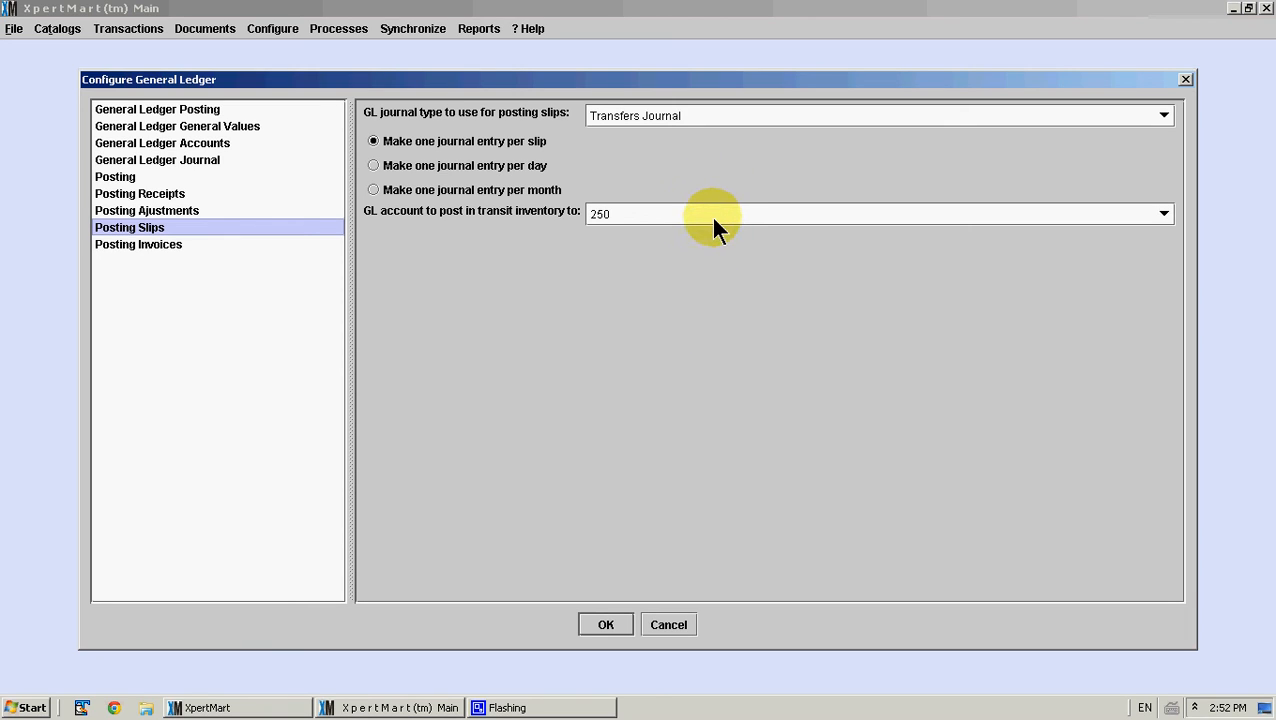
{"action": "left_click", "coordinate": [240, 248]}
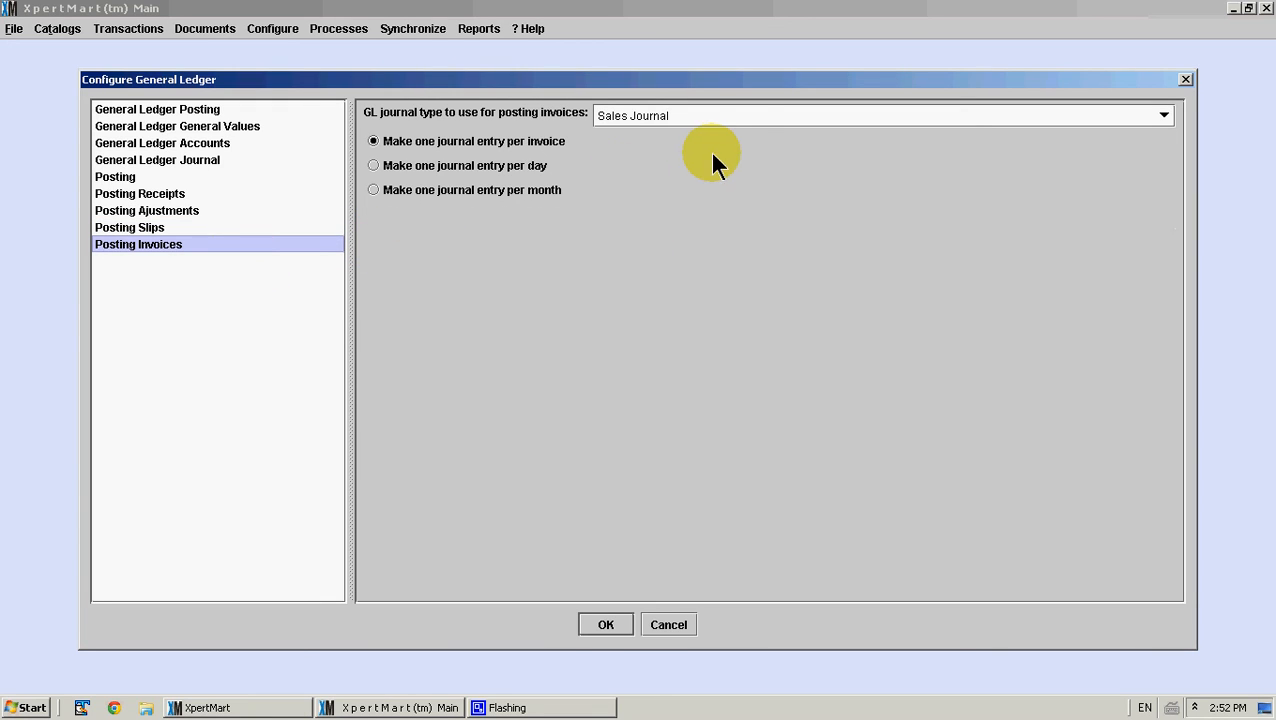
{"action": "left_click", "coordinate": [750, 115]}
{"action": "left_click", "coordinate": [750, 115]}
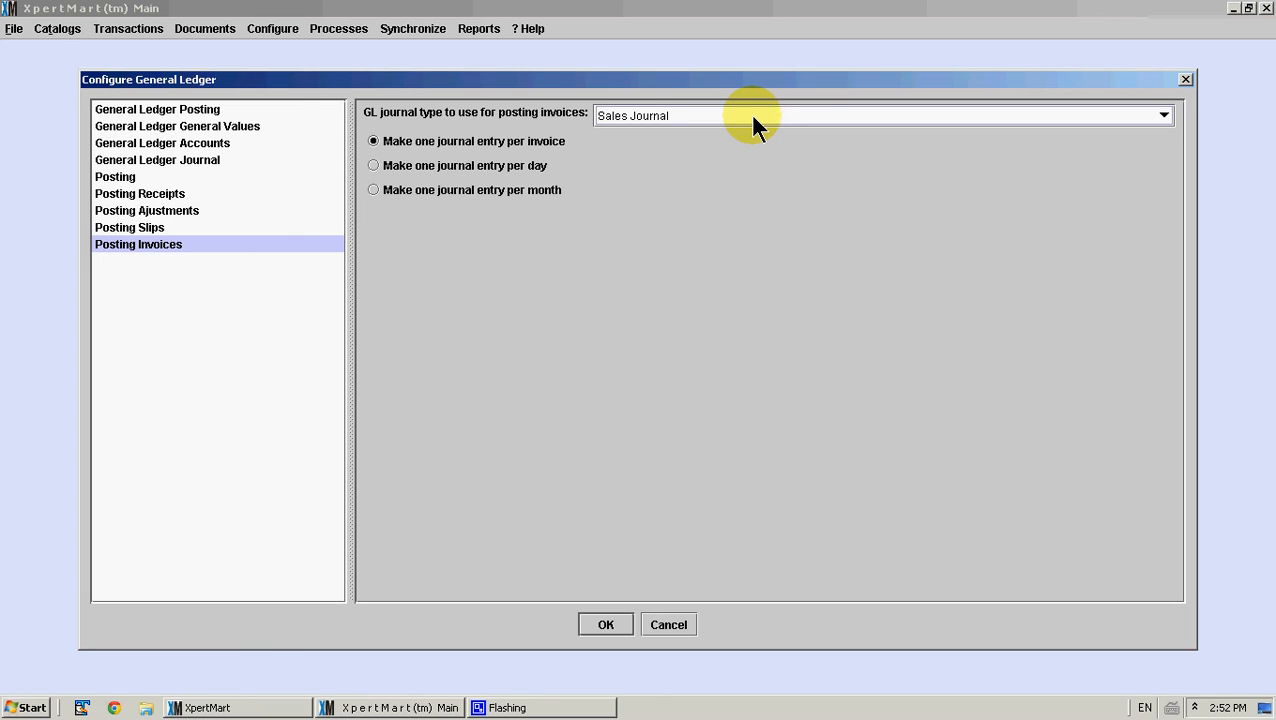
{"action": "left_click", "coordinate": [546, 164]}
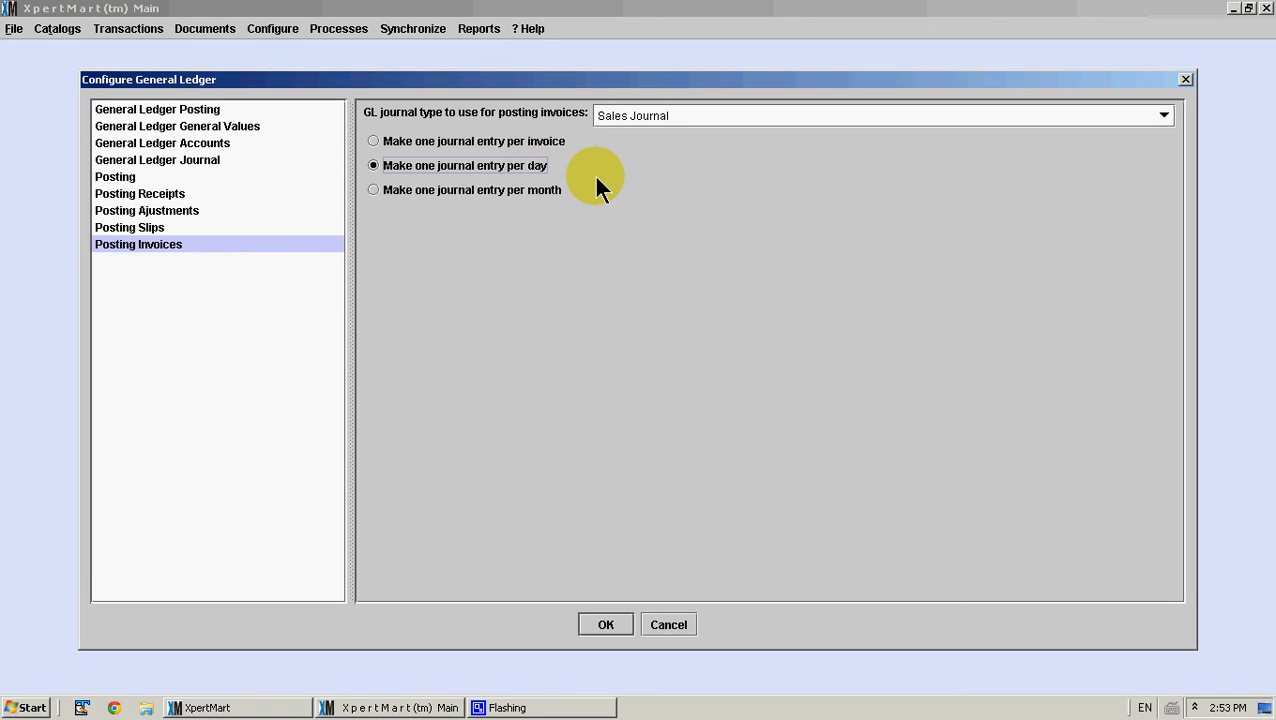
{"action": "left_click", "coordinate": [548, 194]}
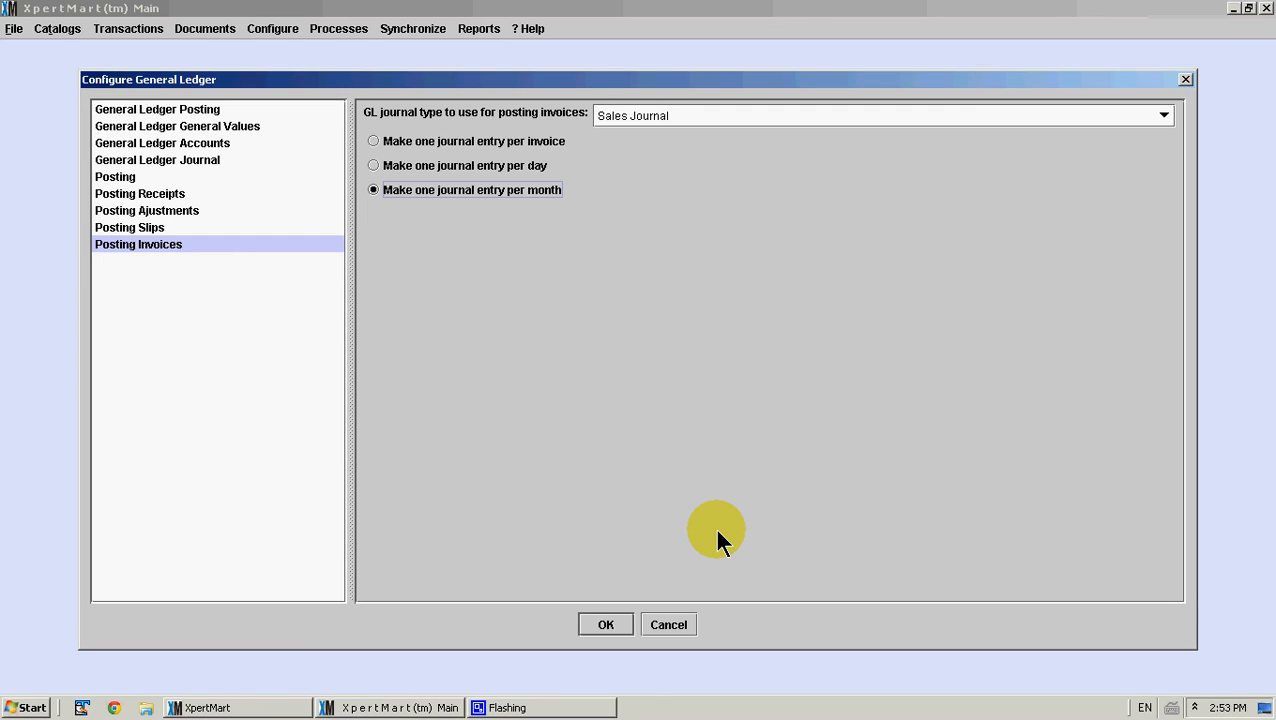
{"action": "mouse_move", "coordinate": [552, 714]}
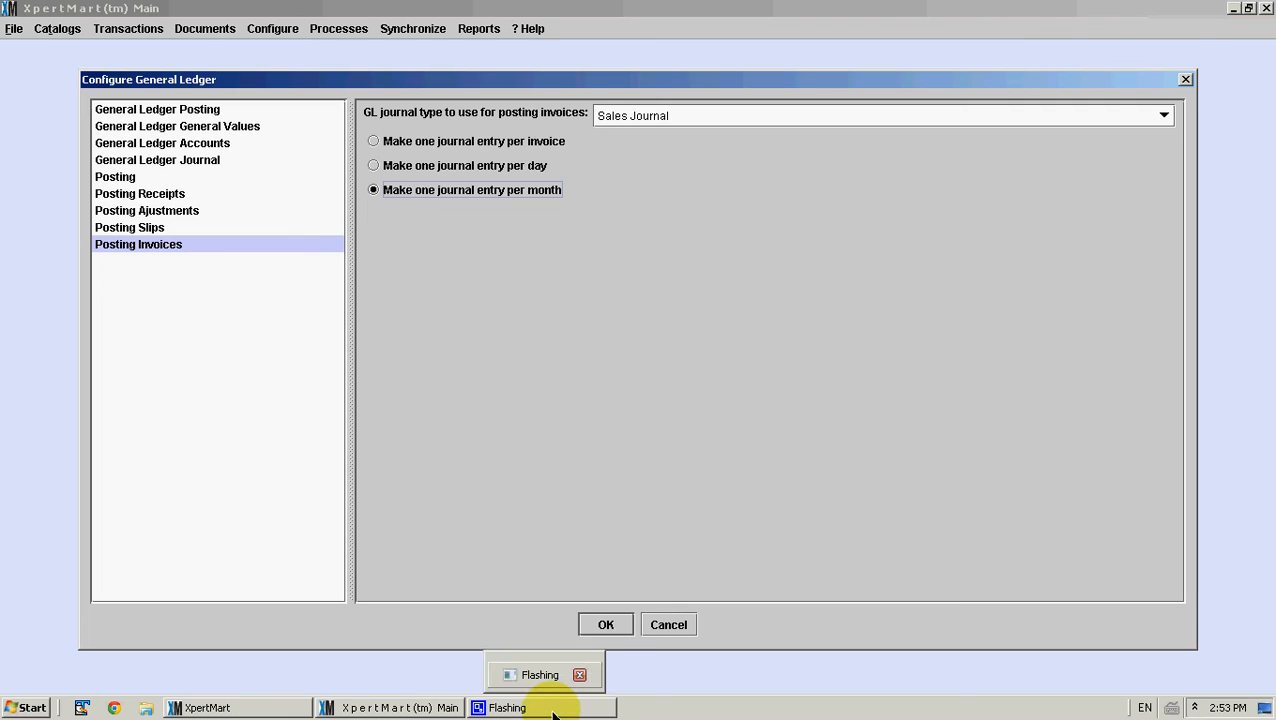